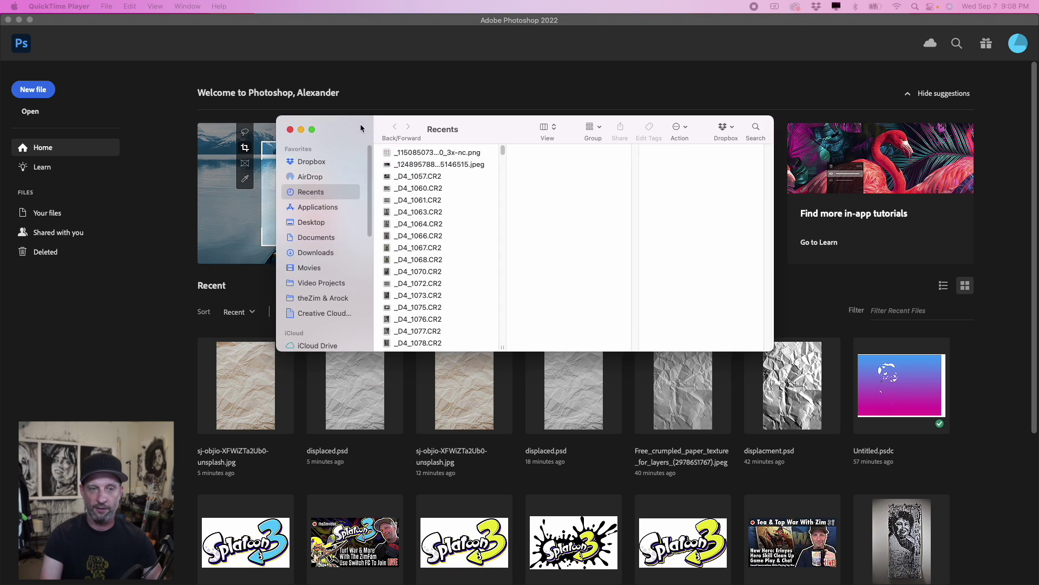
Open the 'crumpled paper effect' folder on the Desktop, reposition the window, and bring Chrome forward.
click(284, 236)
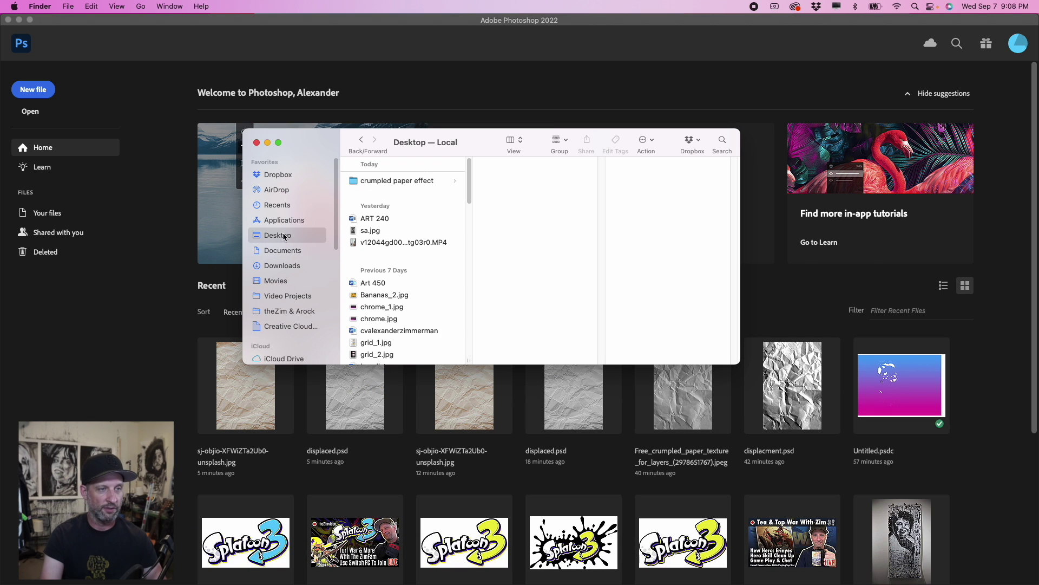
click(391, 181)
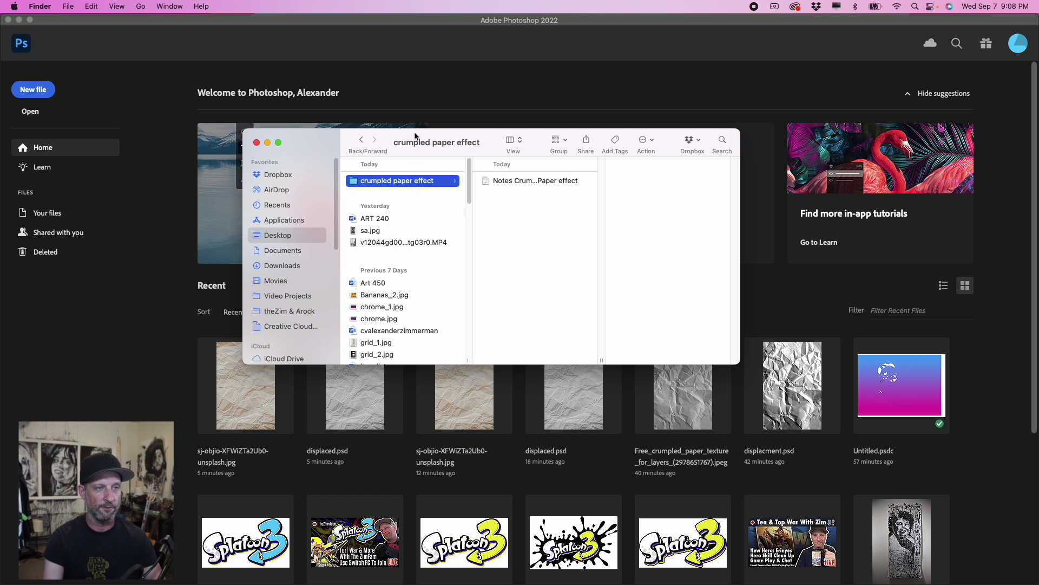
drag(415, 135, 409, 180)
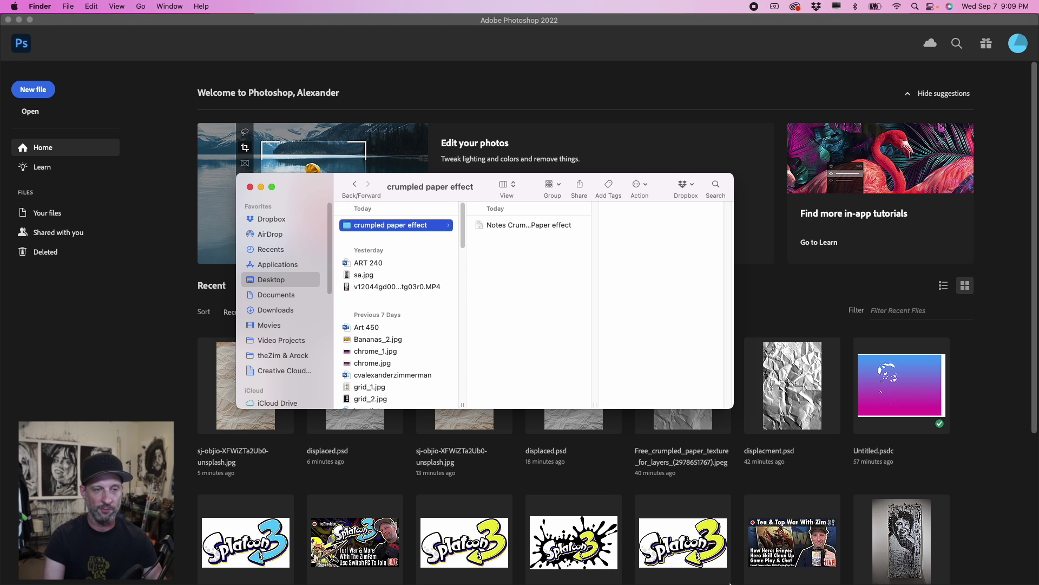
click(648, 566)
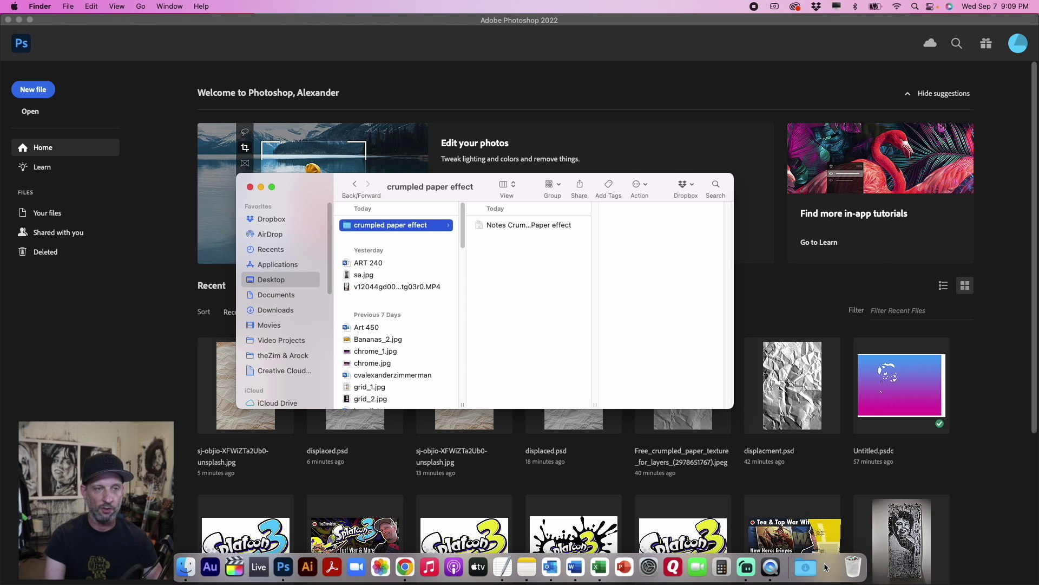
Download the Large size of the crumpled paper photo from Unsplash.
click(259, 81)
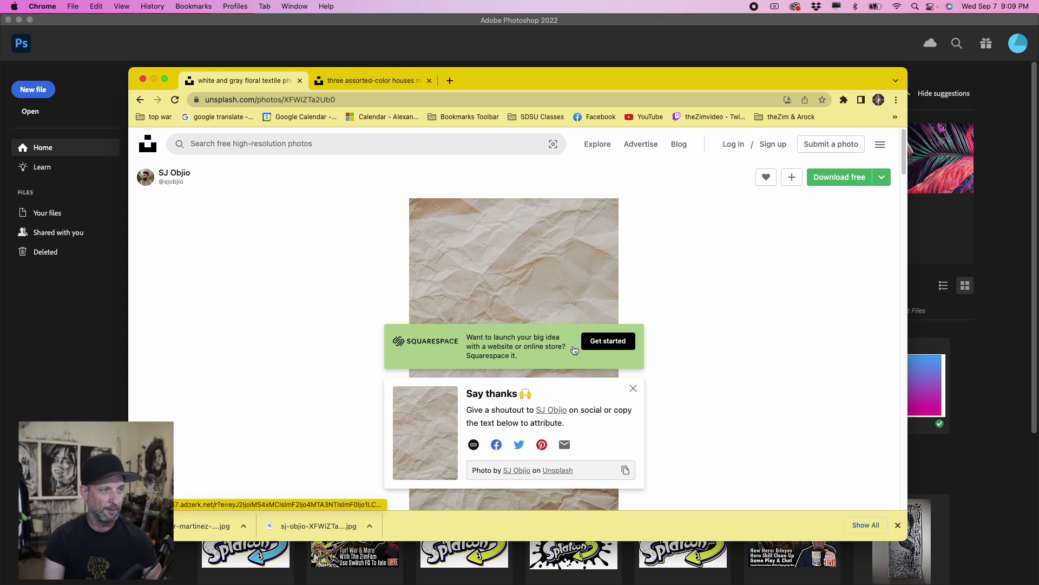
click(632, 390)
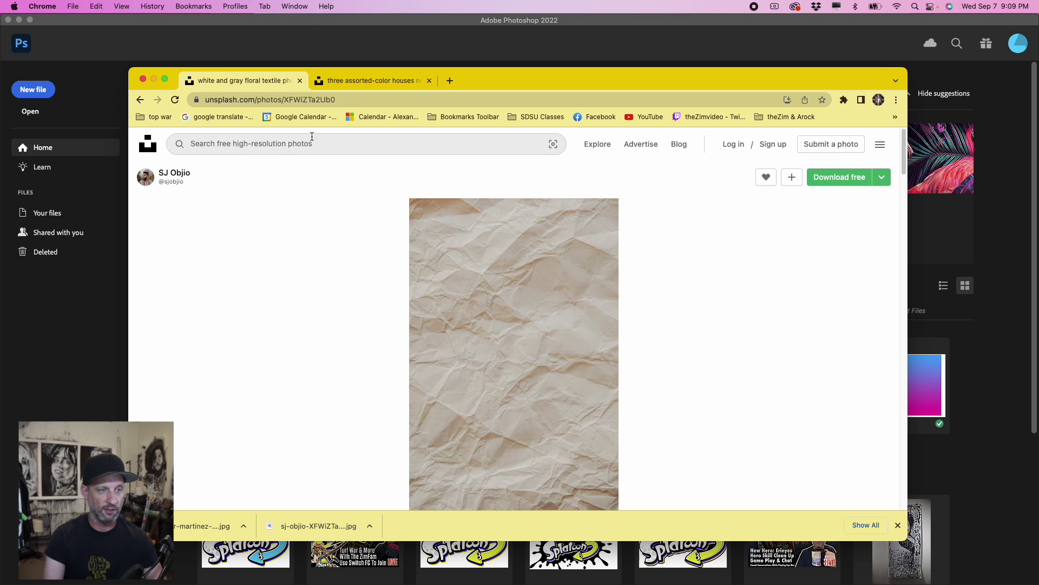
click(881, 181)
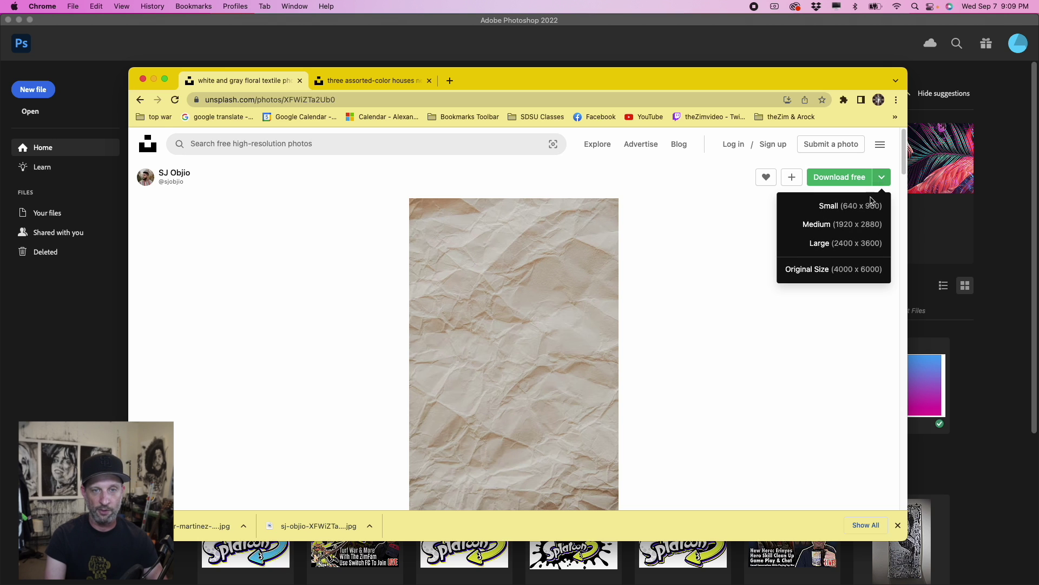
click(856, 245)
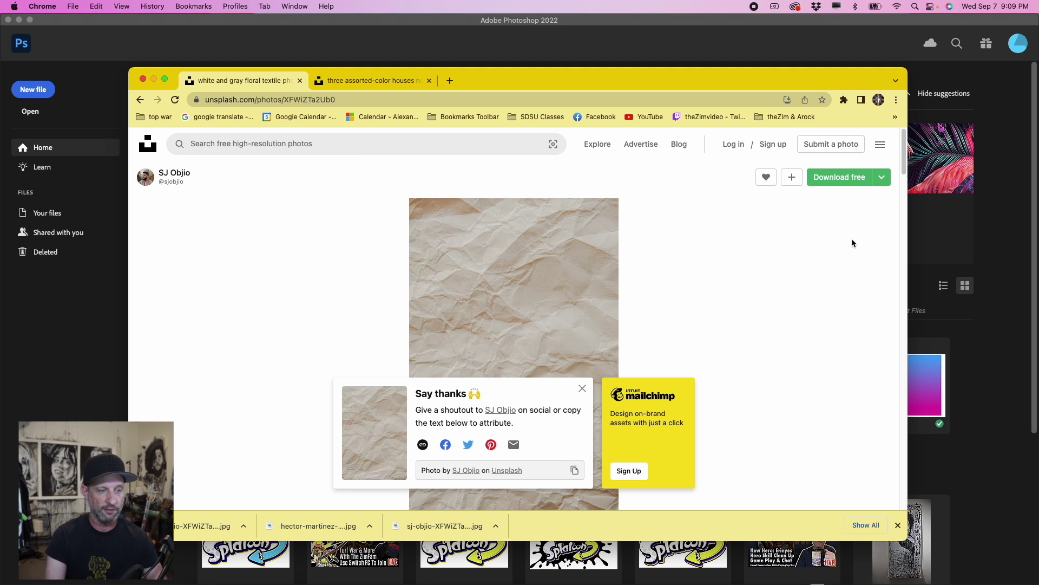
Download the Large size of the beach houses photo, then minimize Chrome.
click(351, 80)
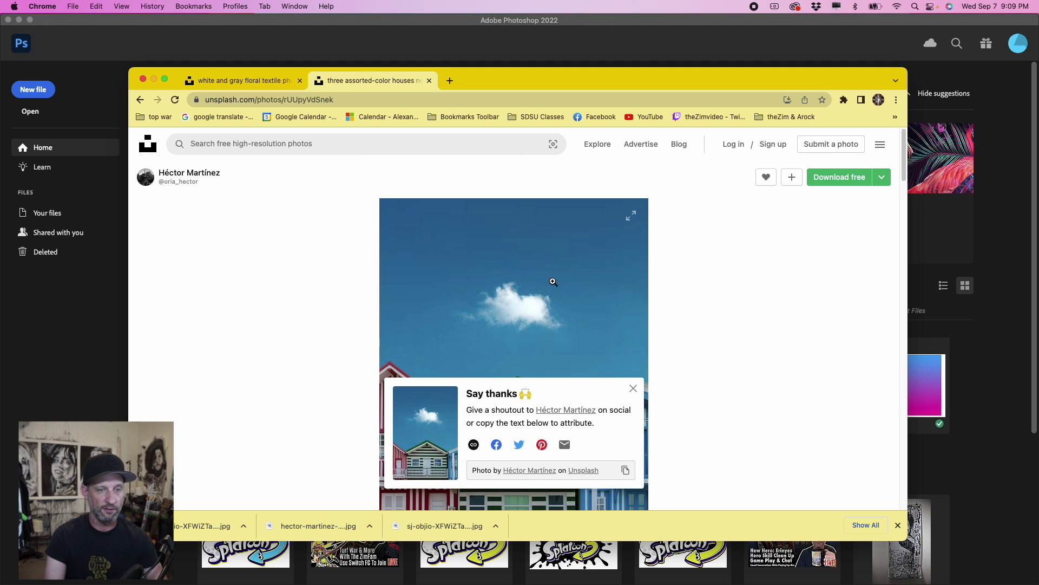
click(633, 388)
scroll(716, 319, down, 2)
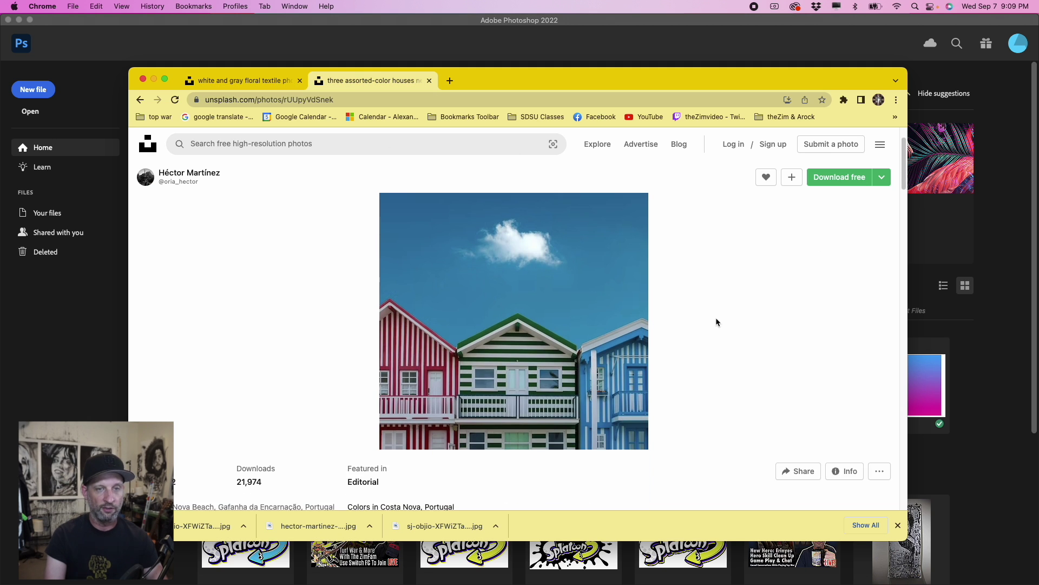
scroll(716, 320, up, 1)
click(882, 177)
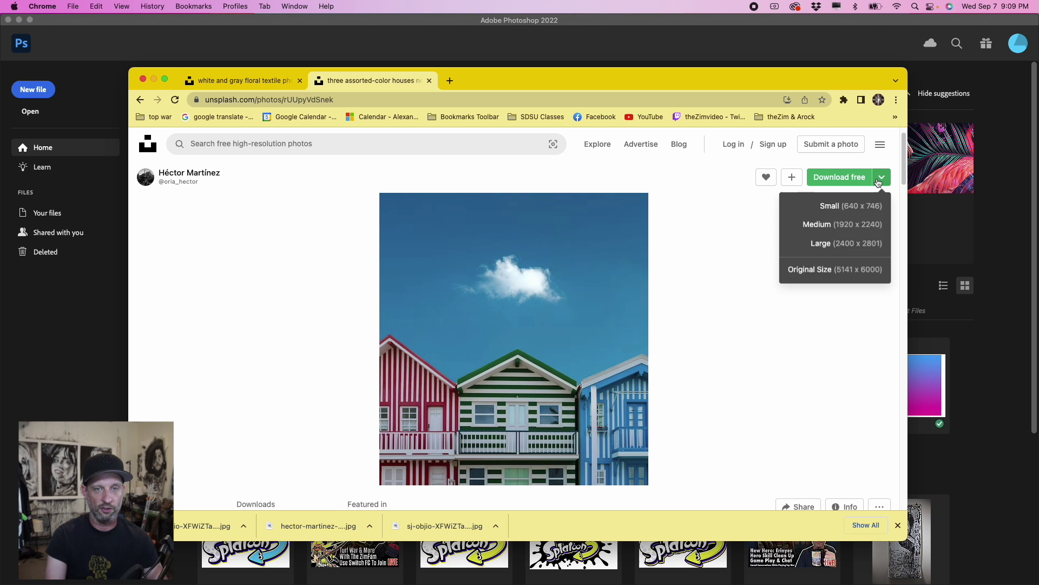
click(846, 242)
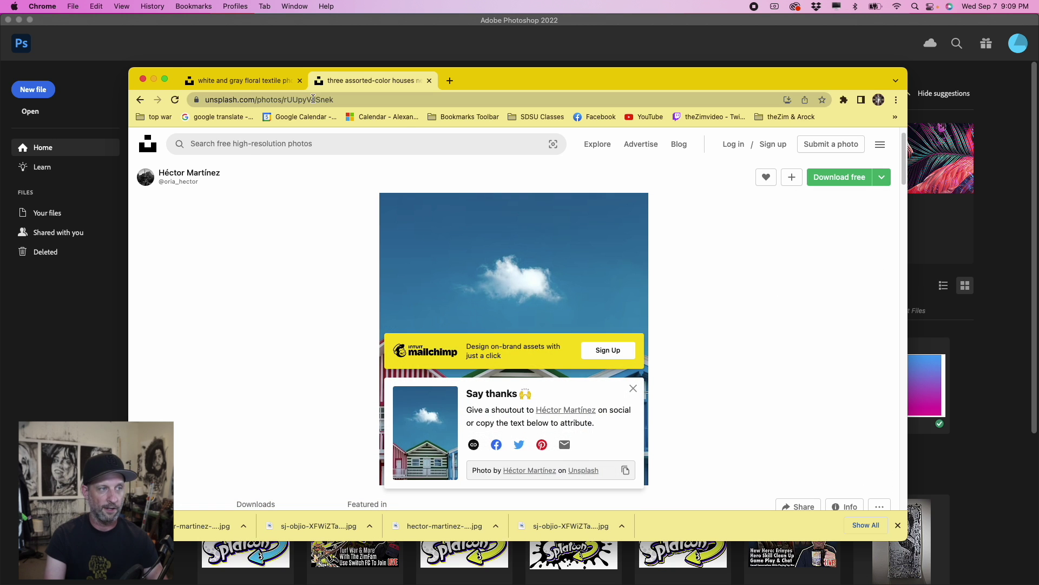
click(153, 80)
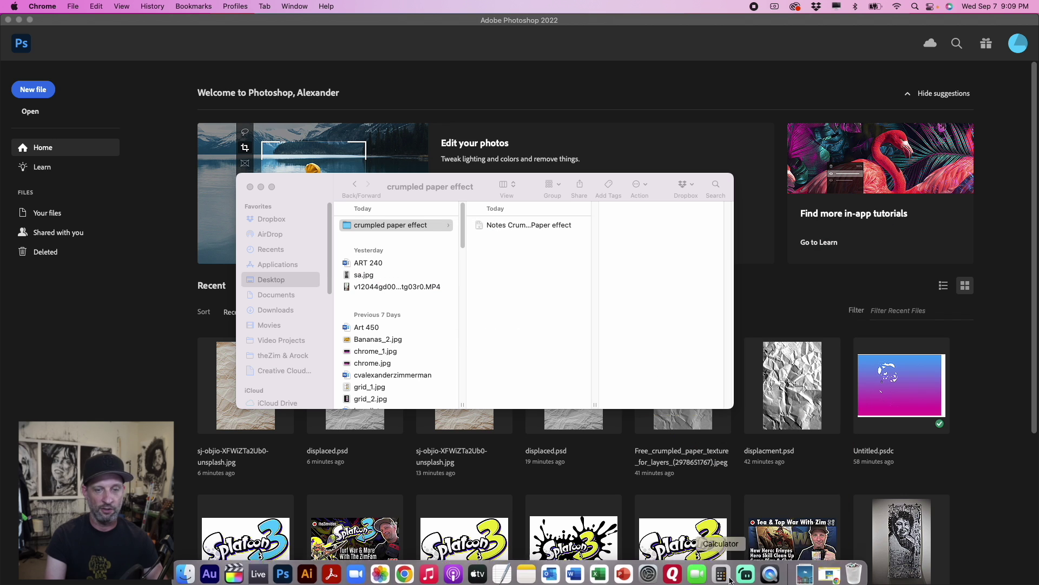
Copy both Unsplash photos from Downloads into 'crumpled paper effect' and close Downloads.
click(805, 573)
click(808, 458)
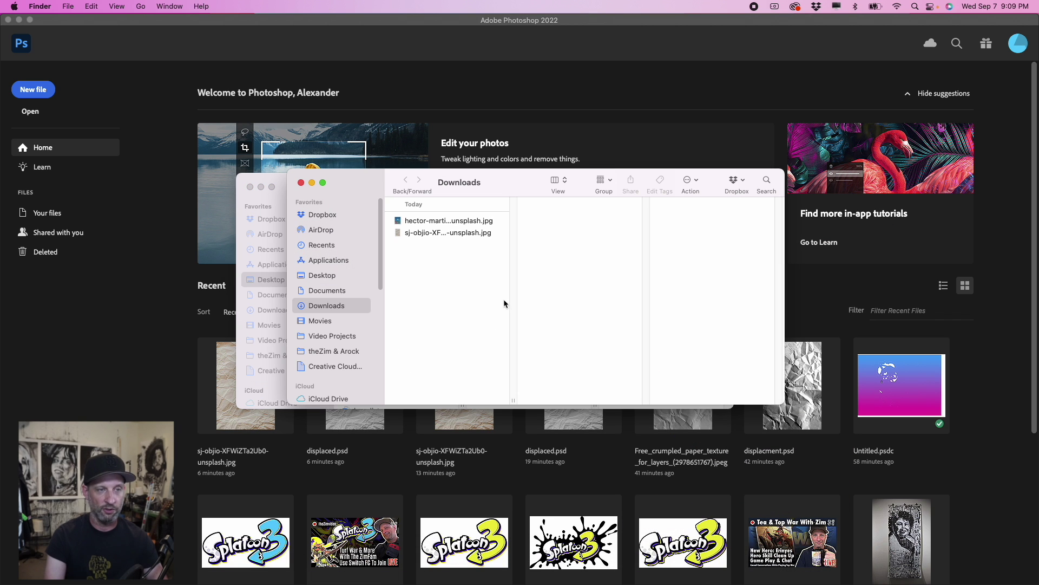
drag(465, 271, 393, 217)
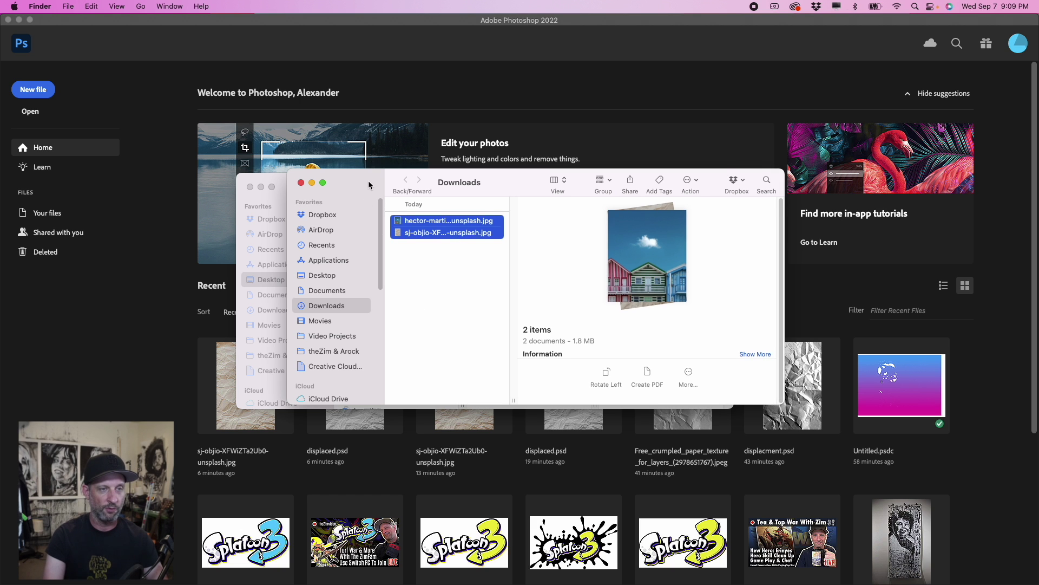
drag(370, 187, 503, 258)
key(super+grave)
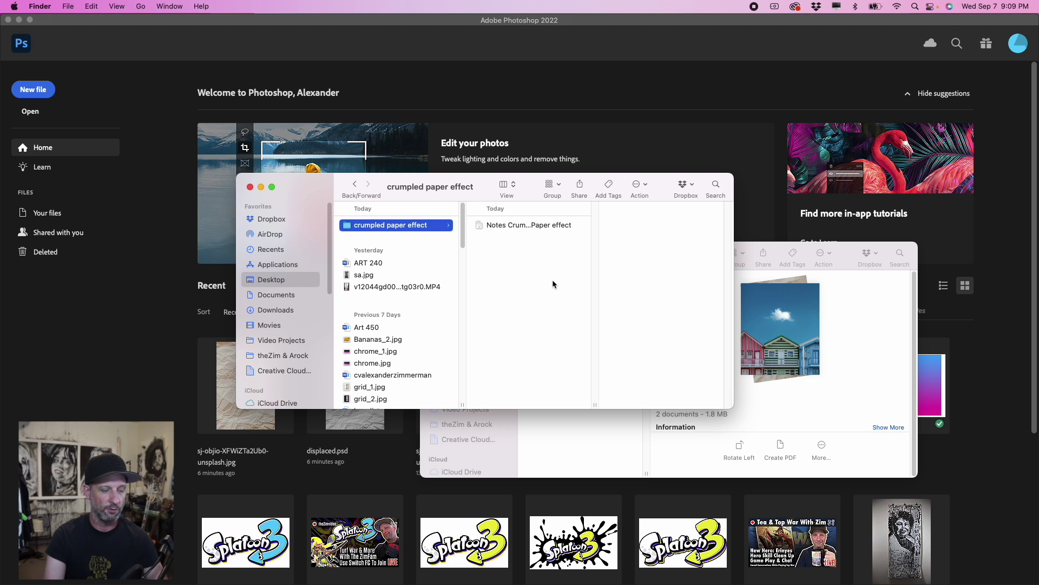
key(super+c)
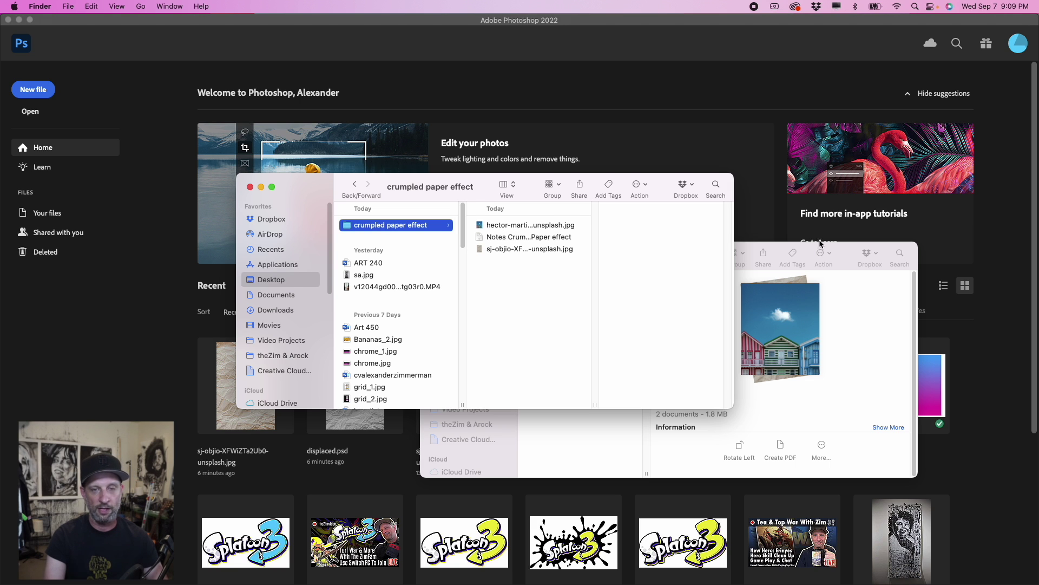
click(845, 250)
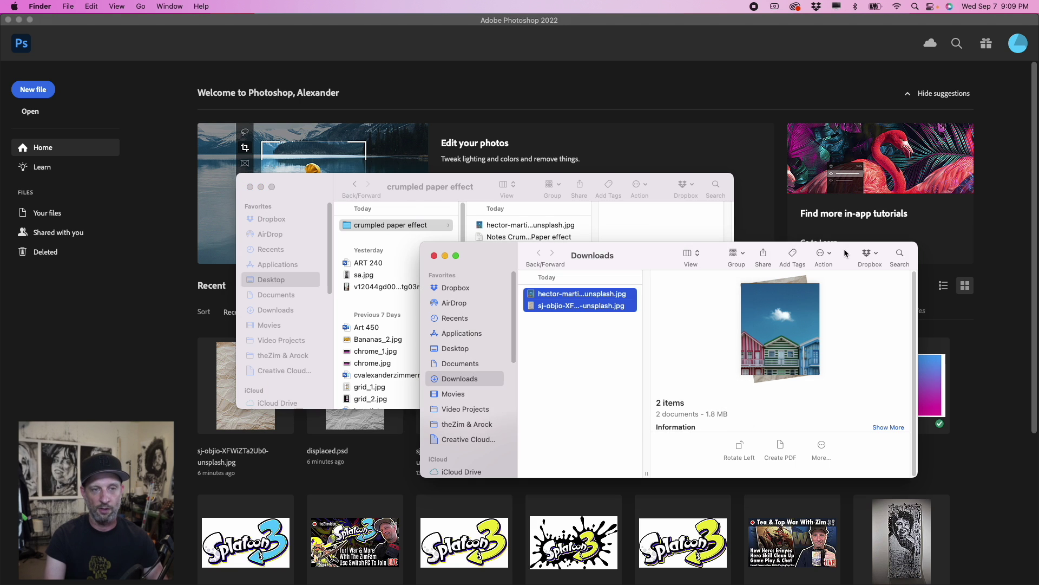
click(435, 256)
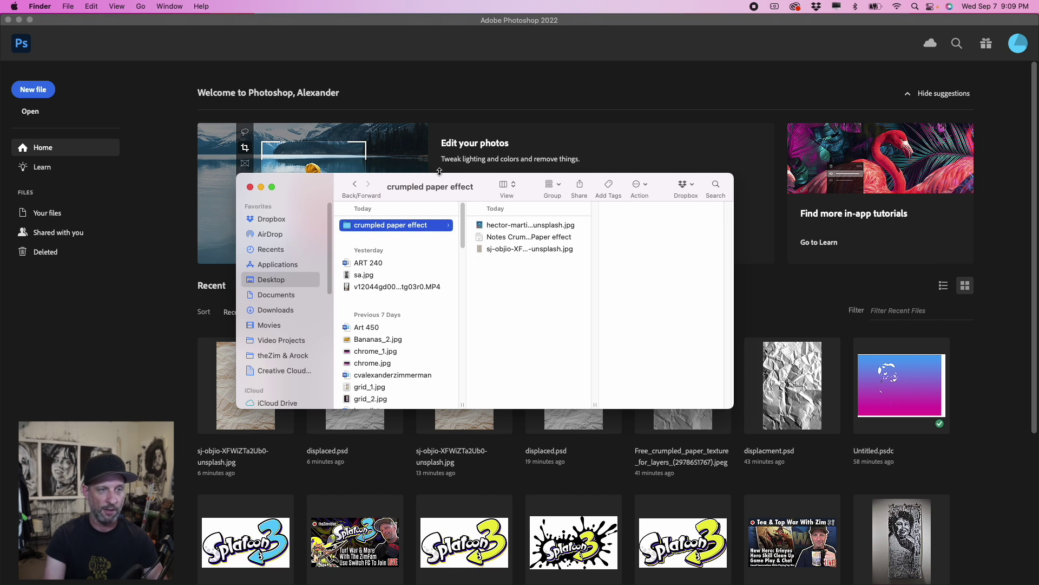
drag(475, 184, 481, 195)
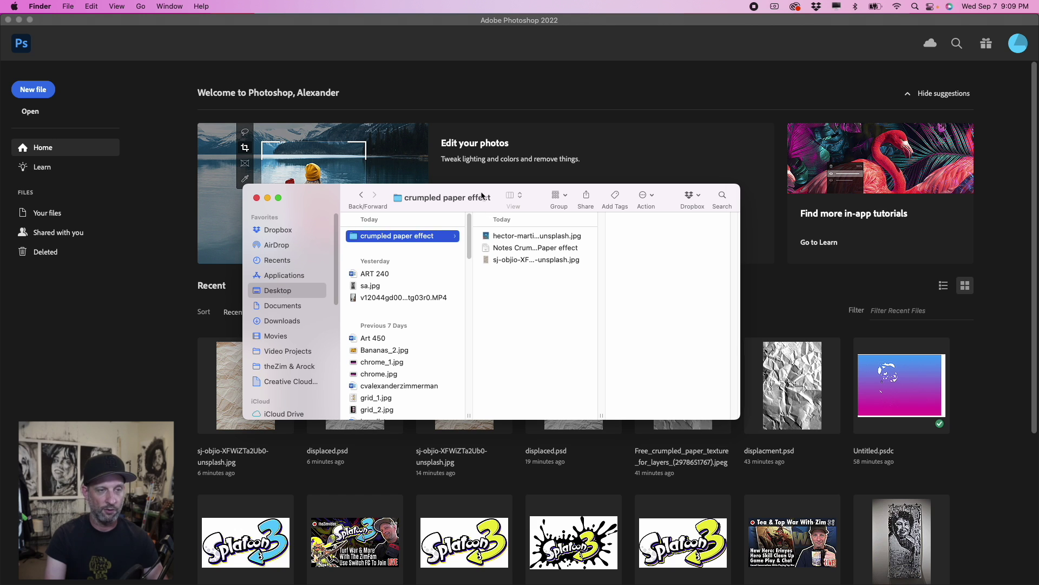
Open the crumpled paper JPEG in Photoshop 2022 via Open With.
click(538, 261)
right_click(520, 262)
click(522, 264)
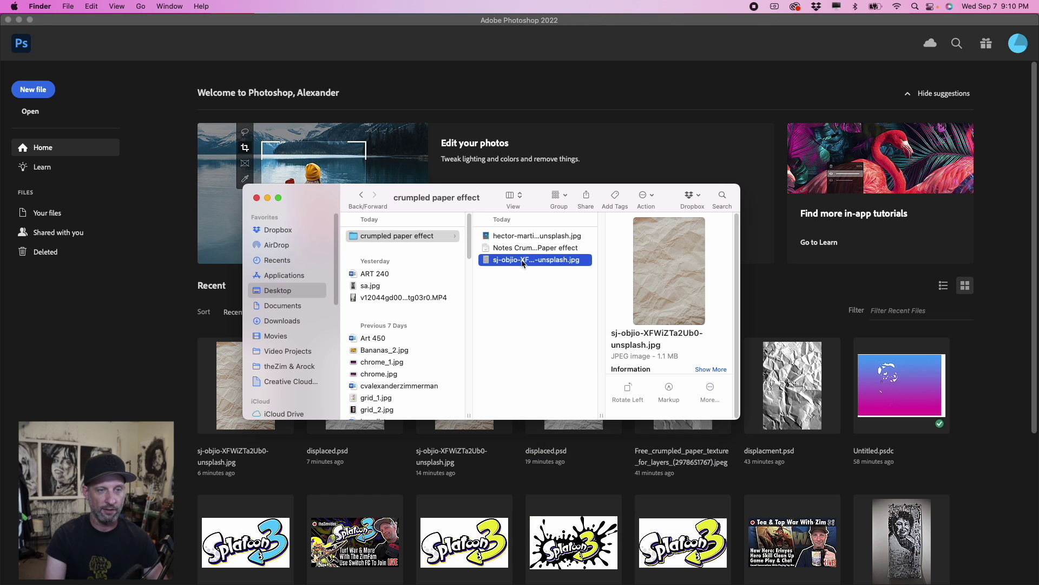
right_click(523, 264)
mouse_move(547, 279)
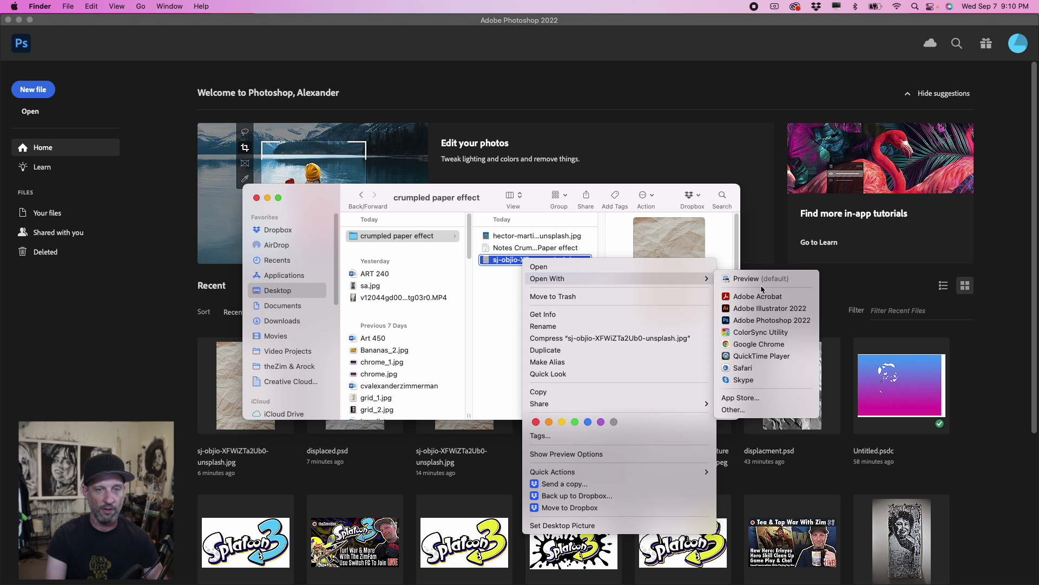
click(785, 322)
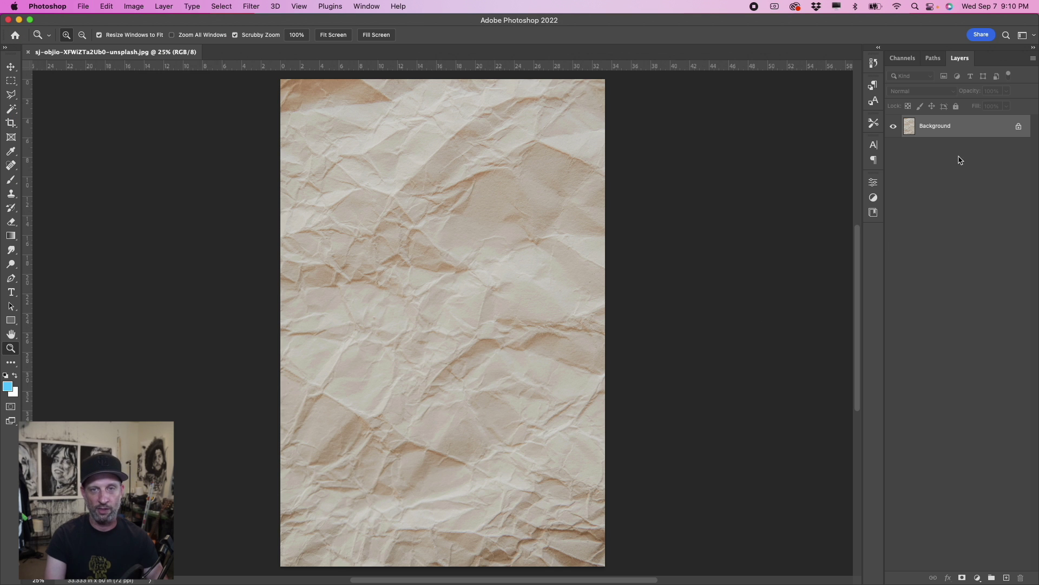
Convert the Background layer to a smart object and start Hue/Saturation.
right_click(981, 129)
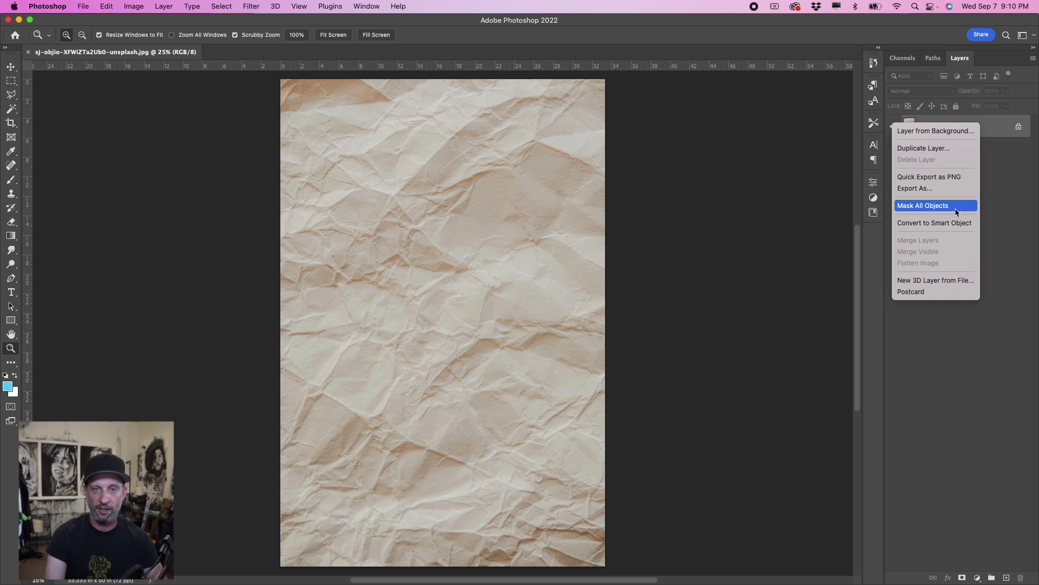
click(956, 223)
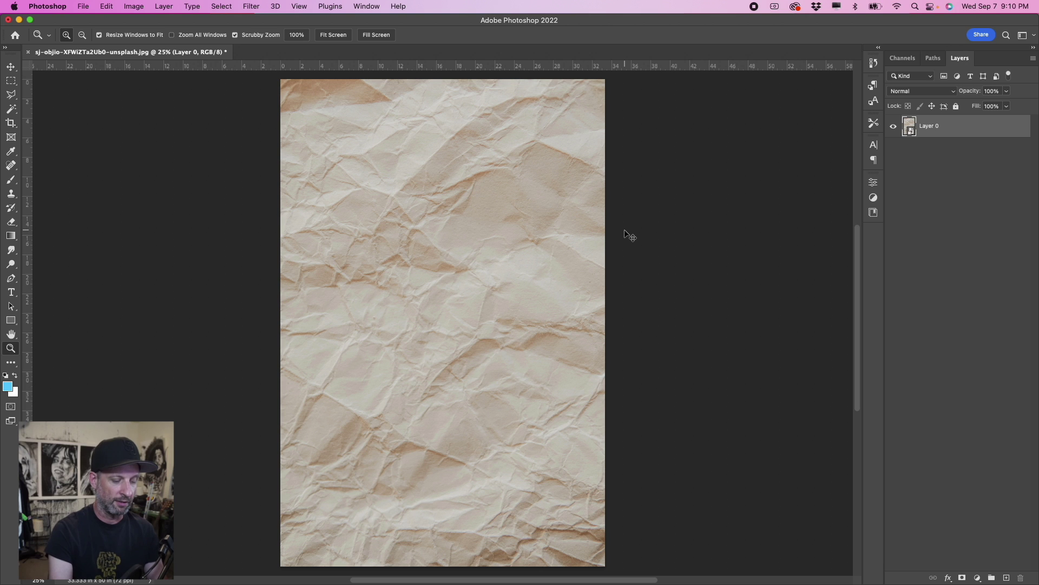
key(super+u)
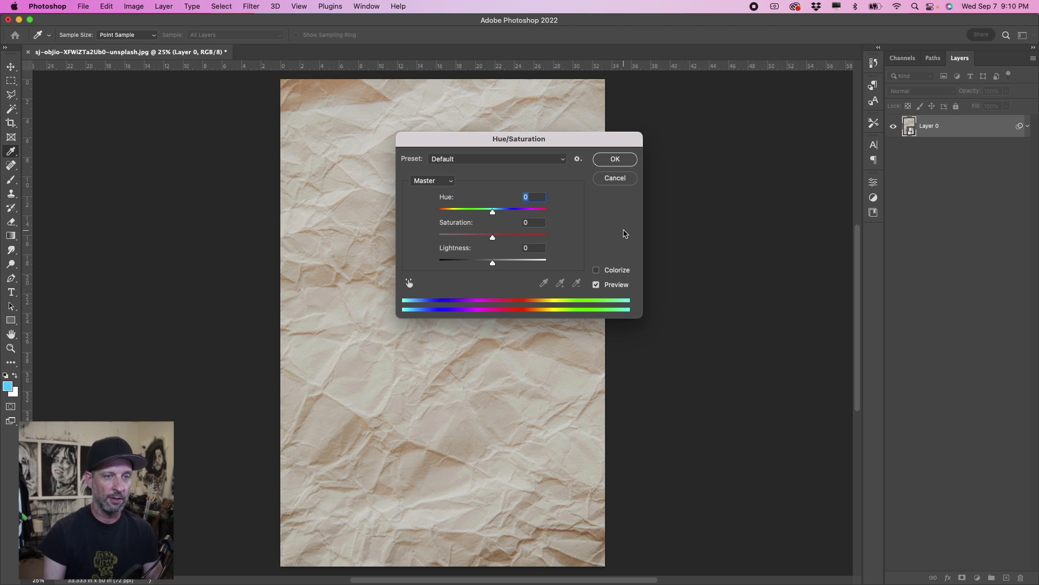
Apply Hue/Saturation with Saturation -100 to the paper as a smart filter.
click(617, 178)
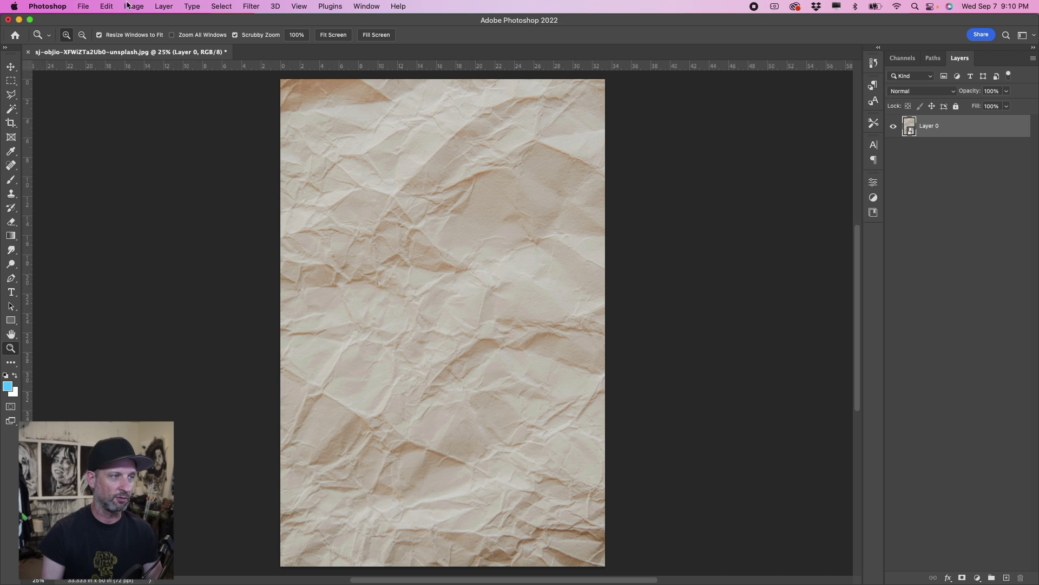
click(134, 6)
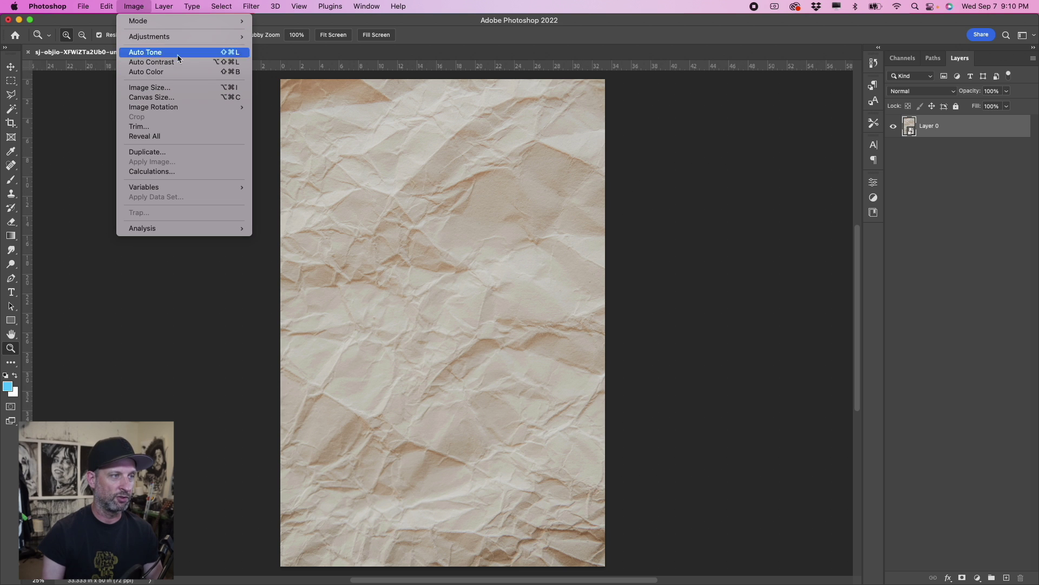
mouse_move(149, 37)
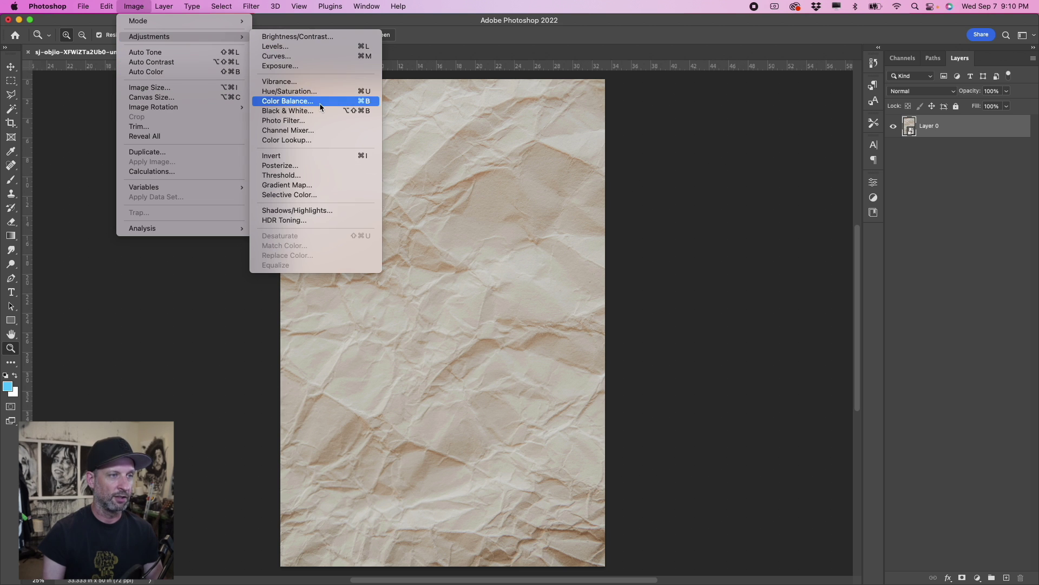
click(289, 91)
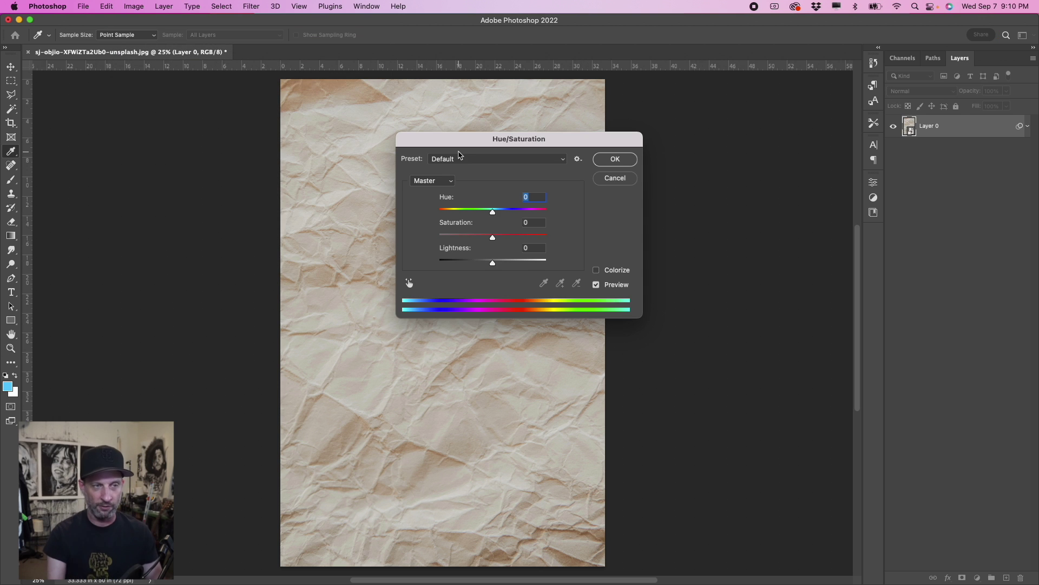
drag(492, 237, 395, 232)
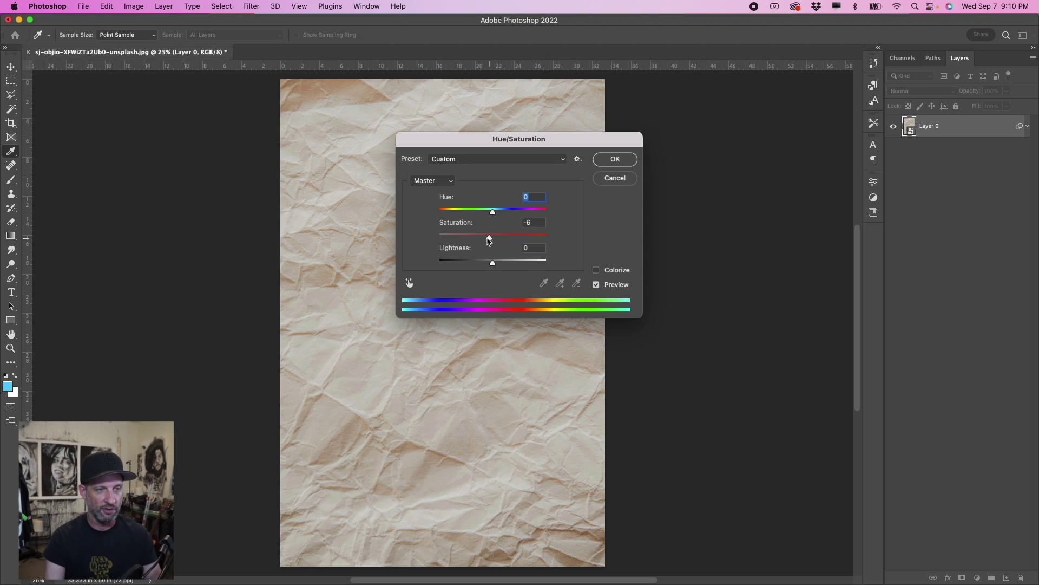
click(615, 159)
key(z)
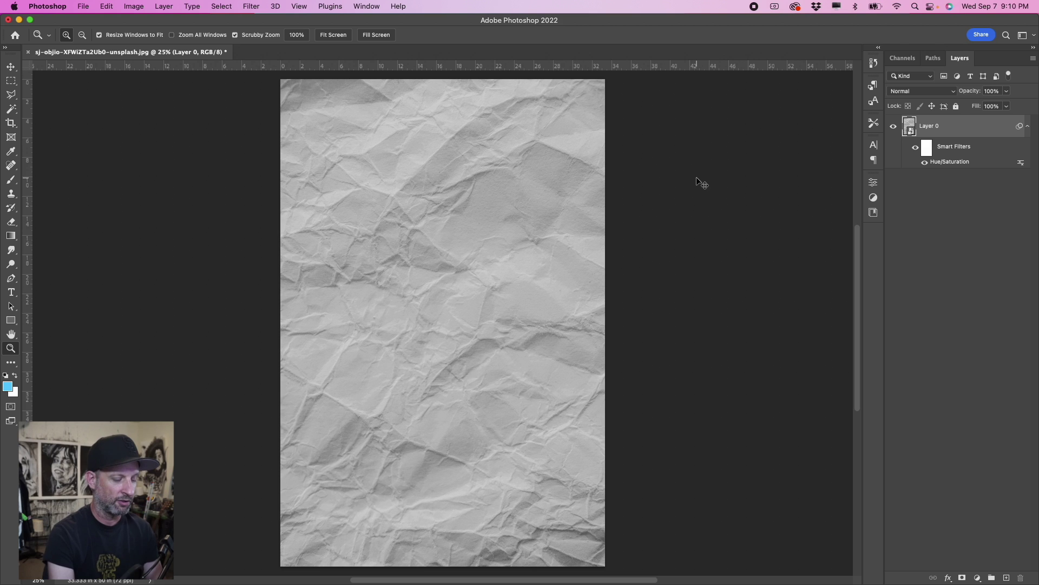
Save the grey paper as displaced.psd, close it, and return to Finder.
key(super+s)
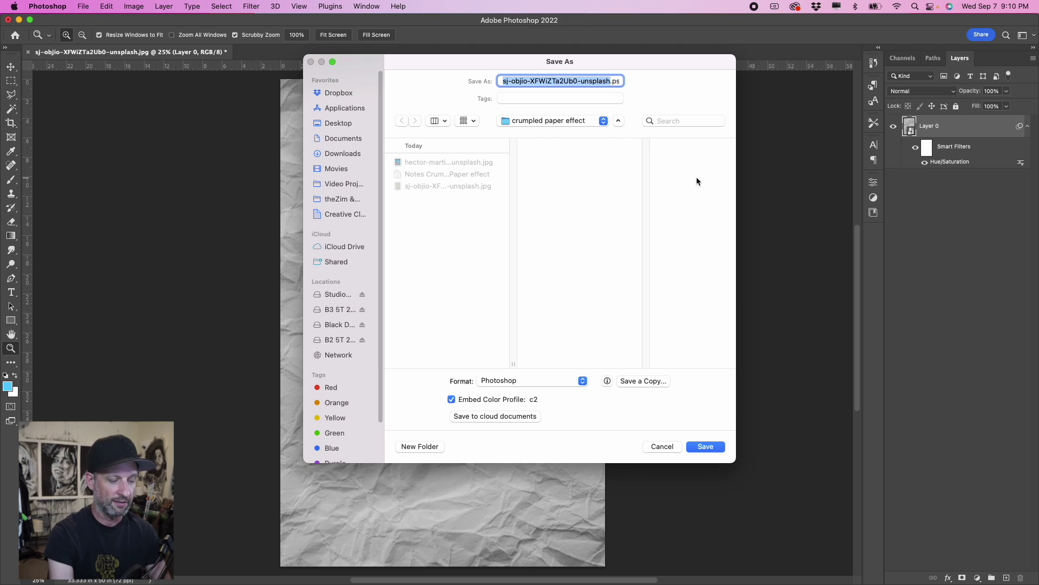
text(di)
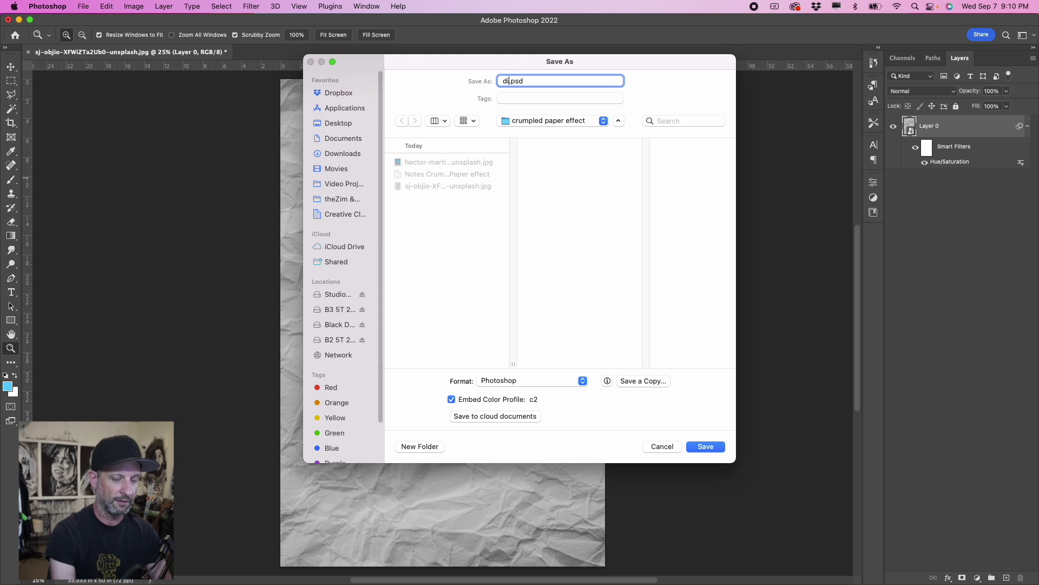
text(splaced)
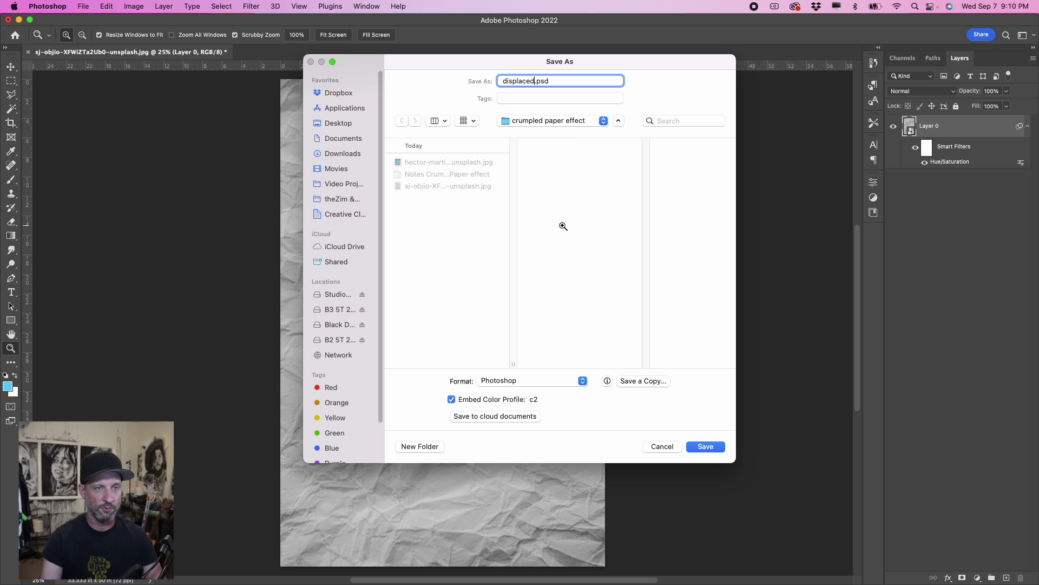
click(706, 447)
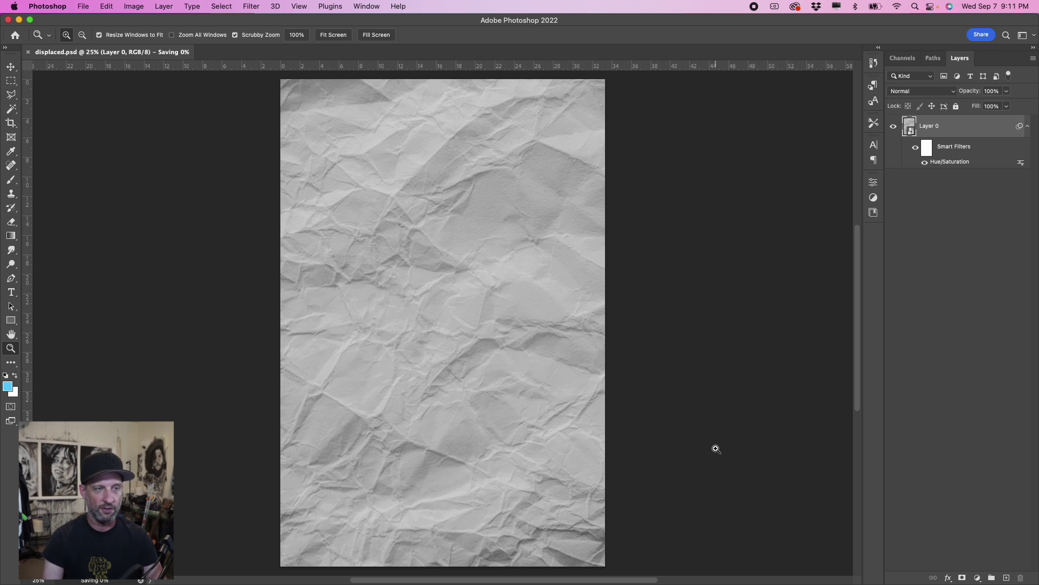
key(v)
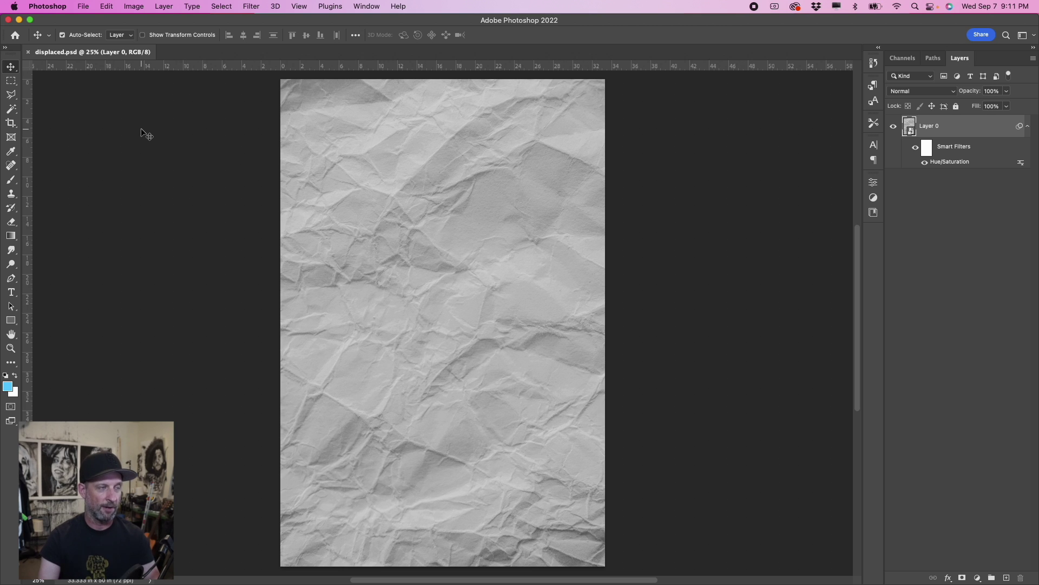
click(29, 52)
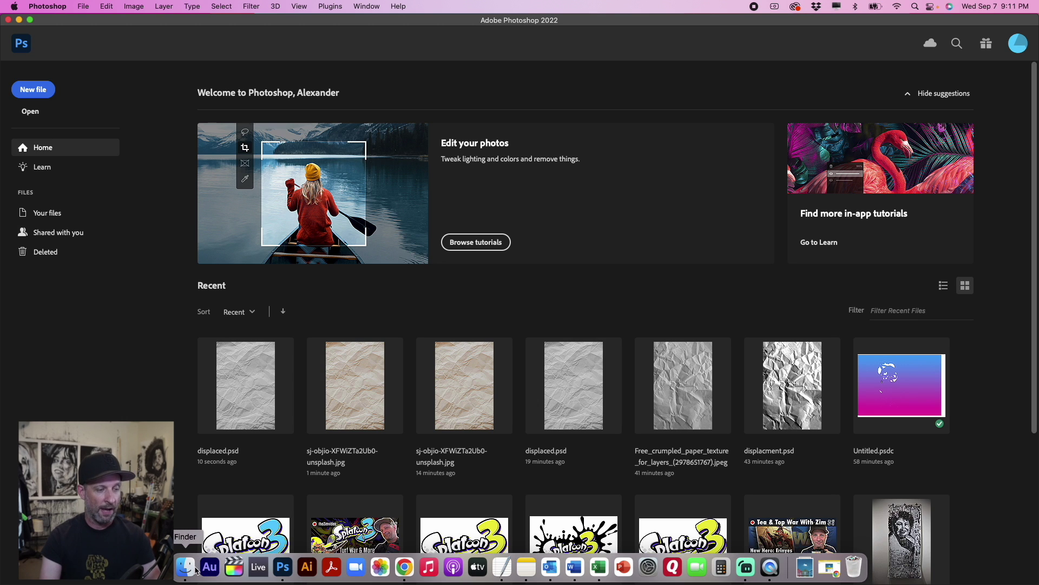
click(185, 567)
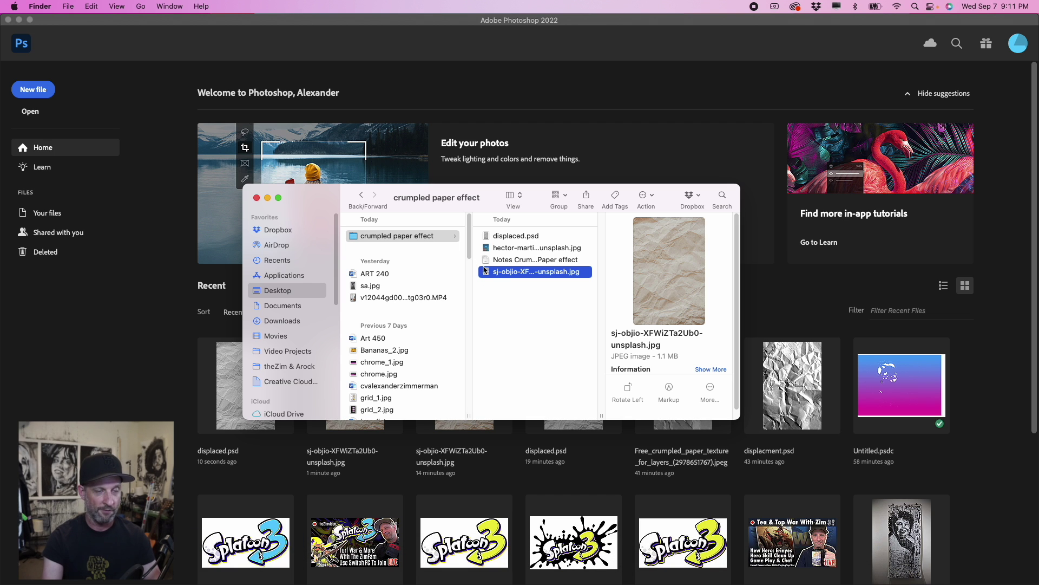
Reopen the original tan paper JPEG in Photoshop 2022 via Open With.
right_click(526, 276)
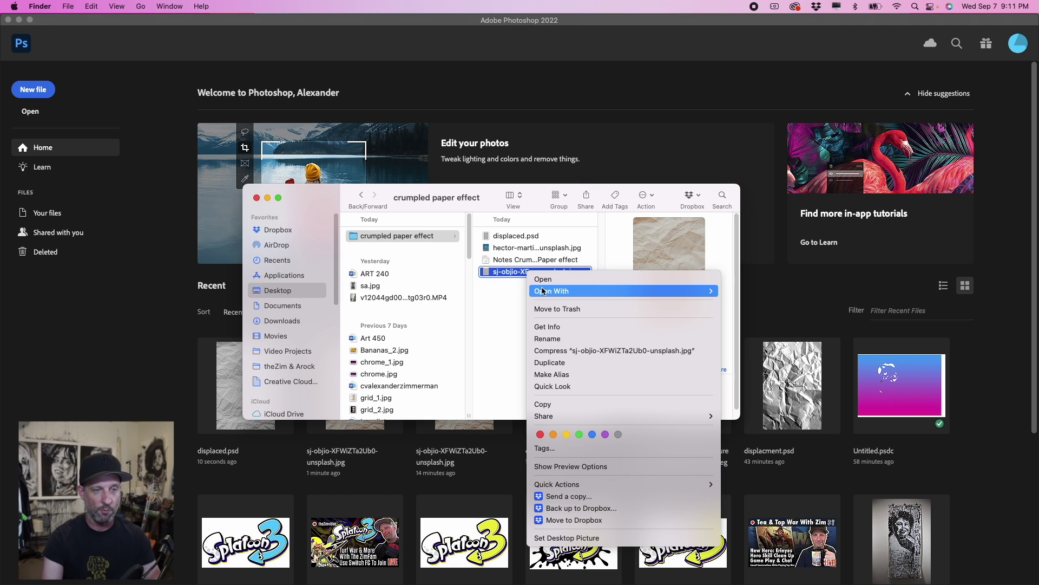
mouse_move(551, 291)
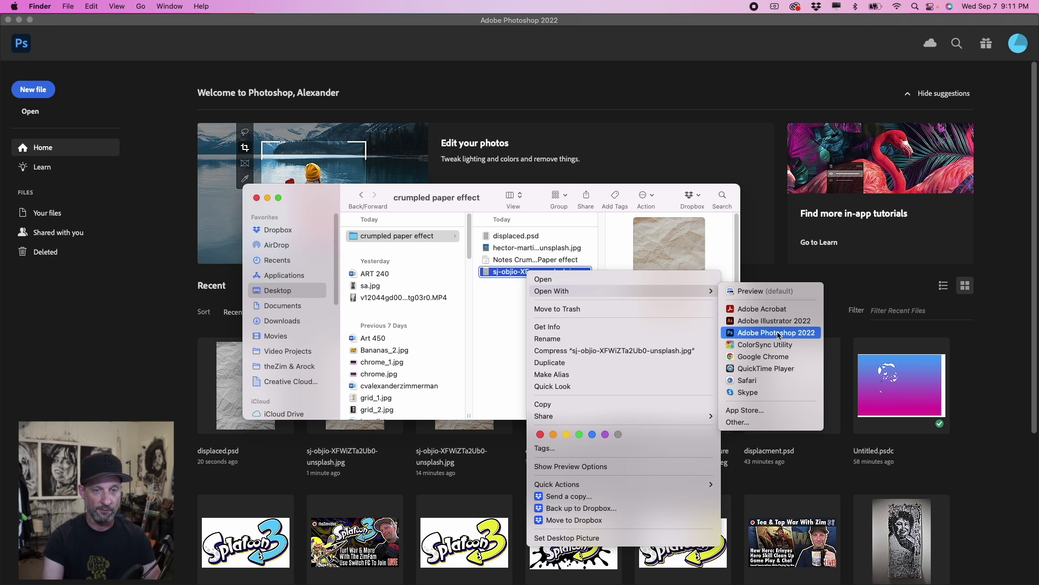
click(777, 332)
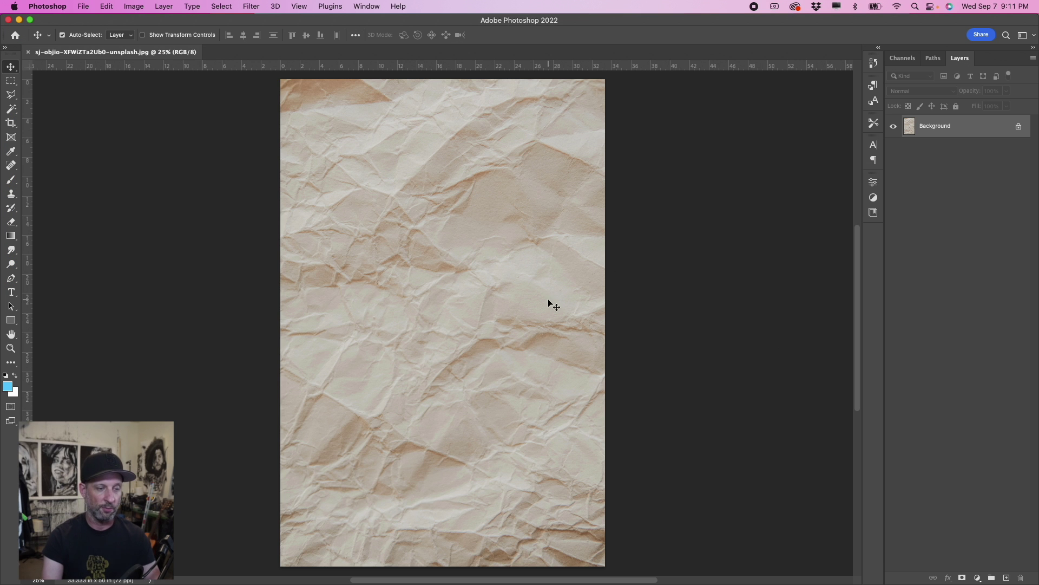
click(187, 569)
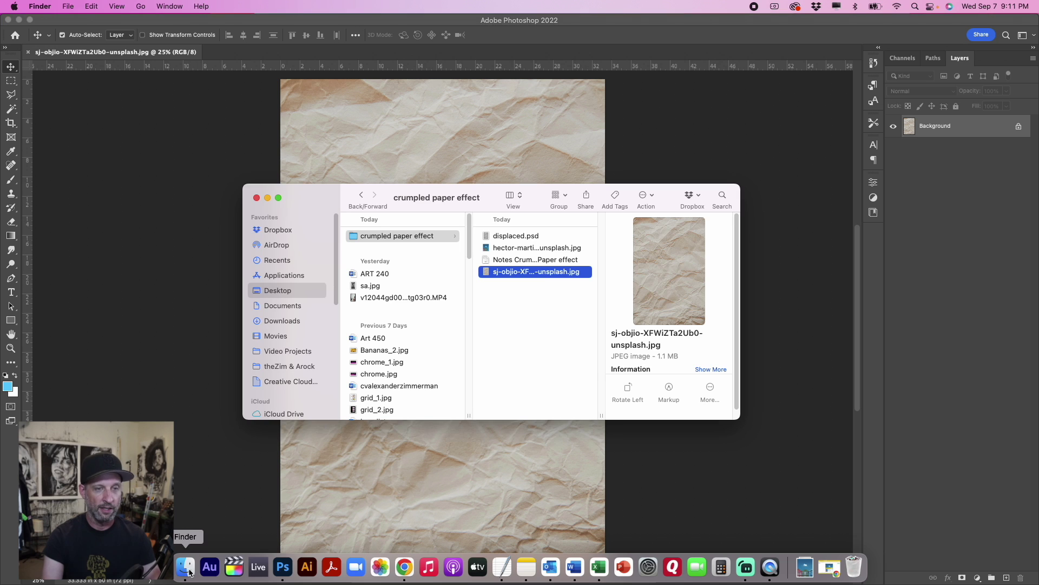
Place the hector-martinez houses photo over the paper and stretch it to fill the canvas.
click(513, 248)
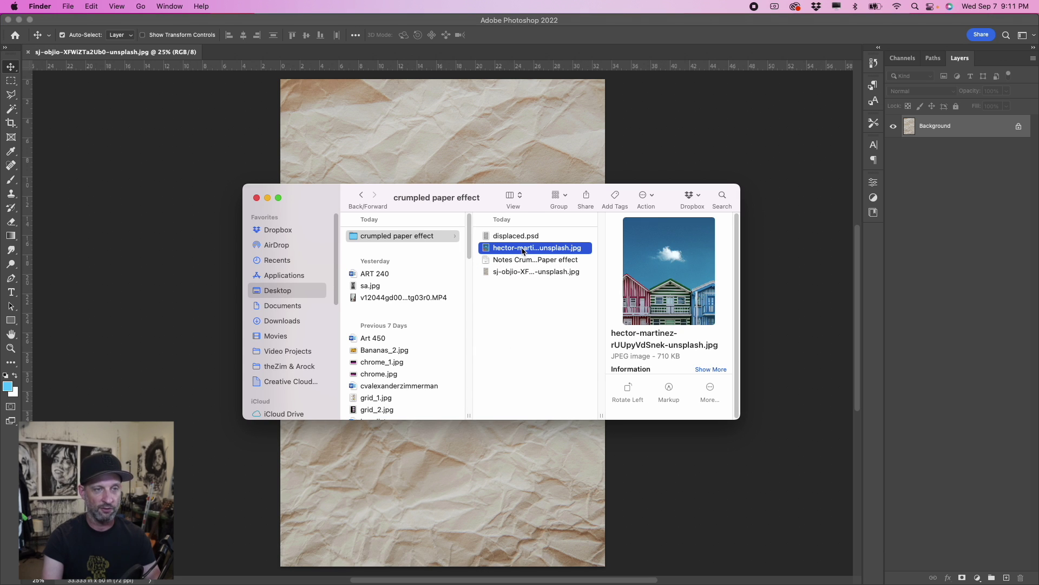
drag(523, 250, 509, 157)
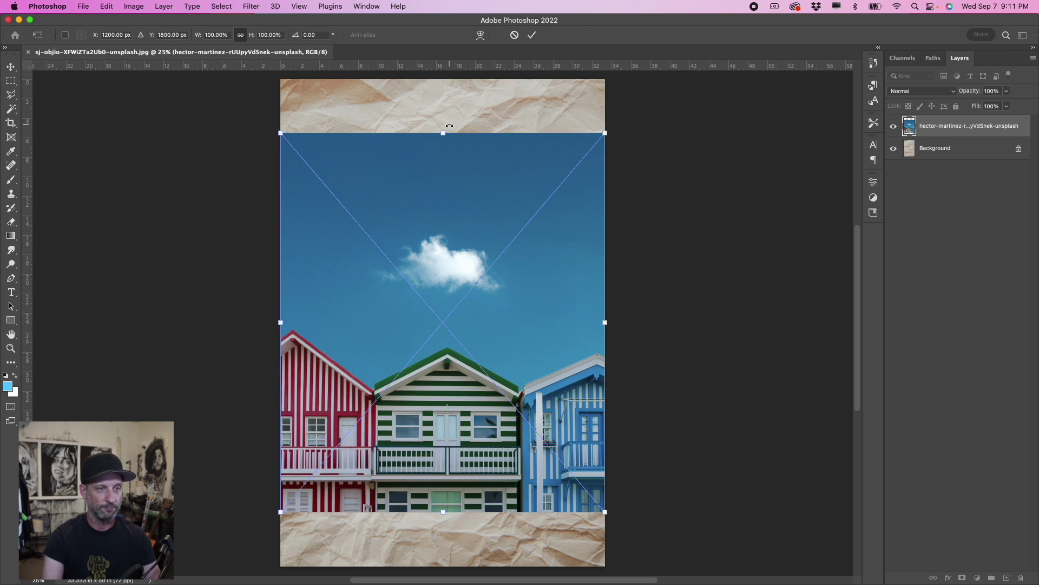
drag(443, 133, 443, 80)
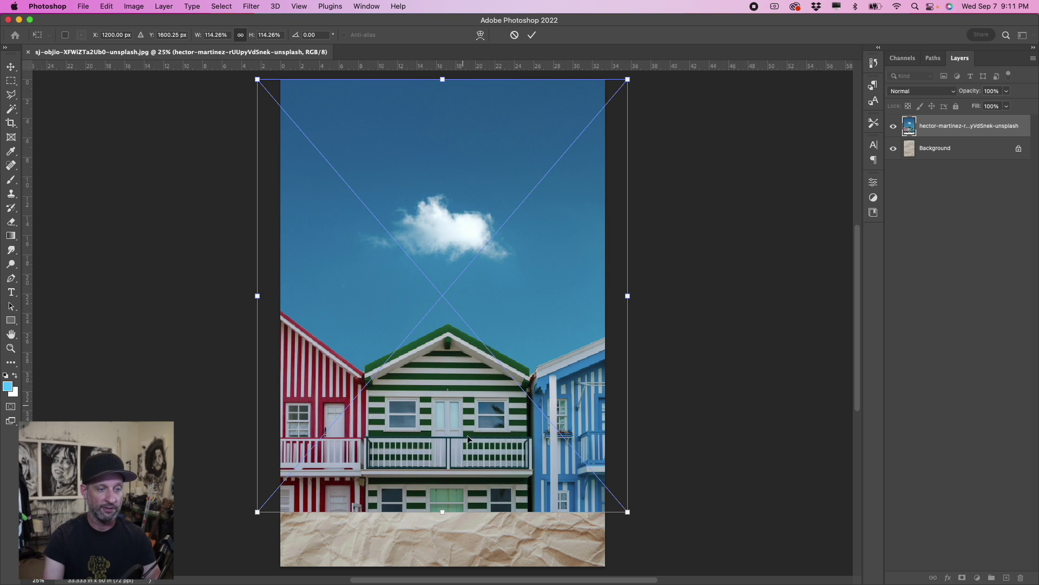
drag(441, 512, 444, 565)
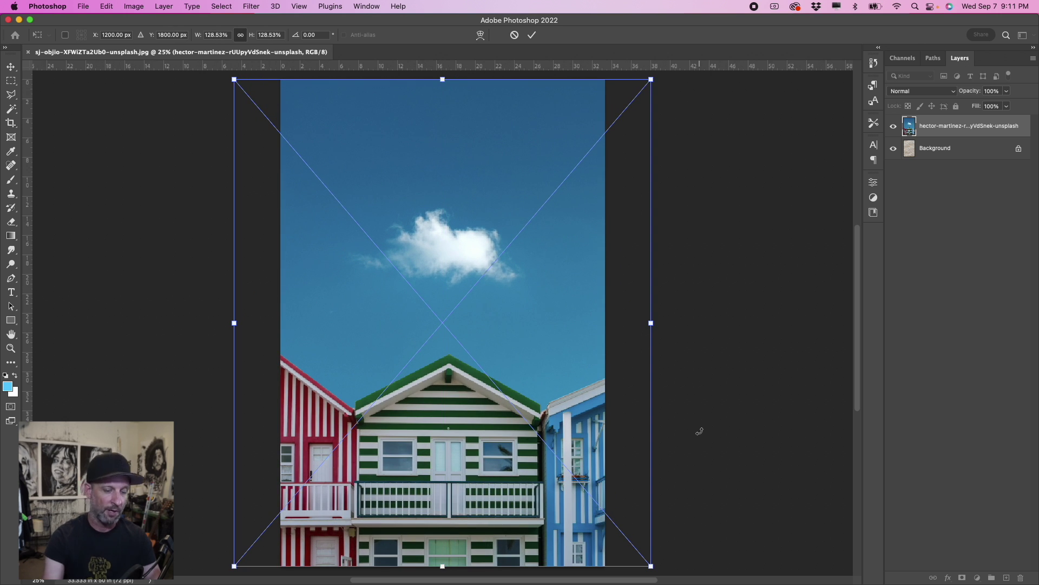
key(Return)
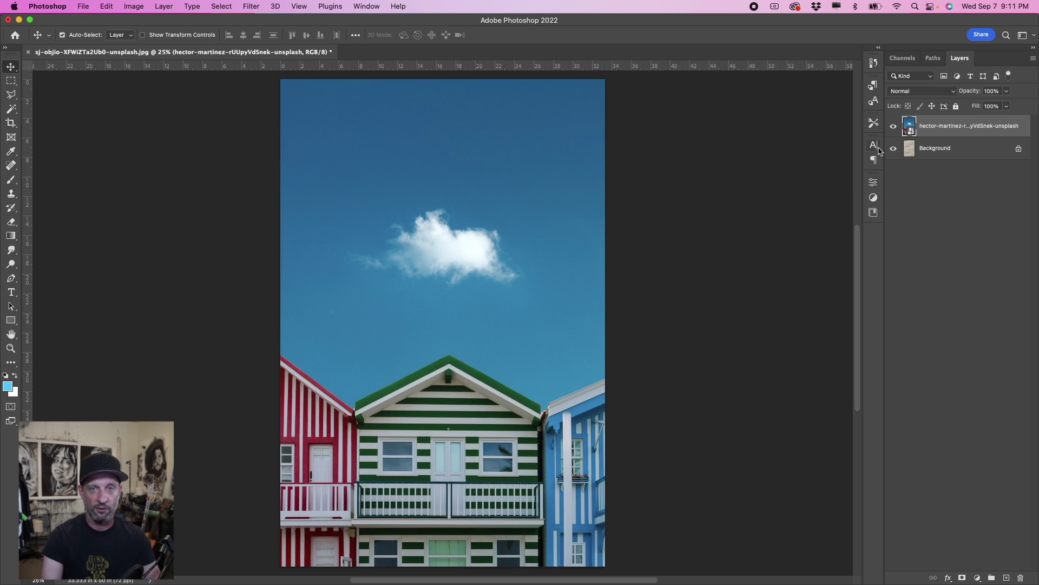
Set the beach houses layer's blend mode to Overlay.
click(953, 93)
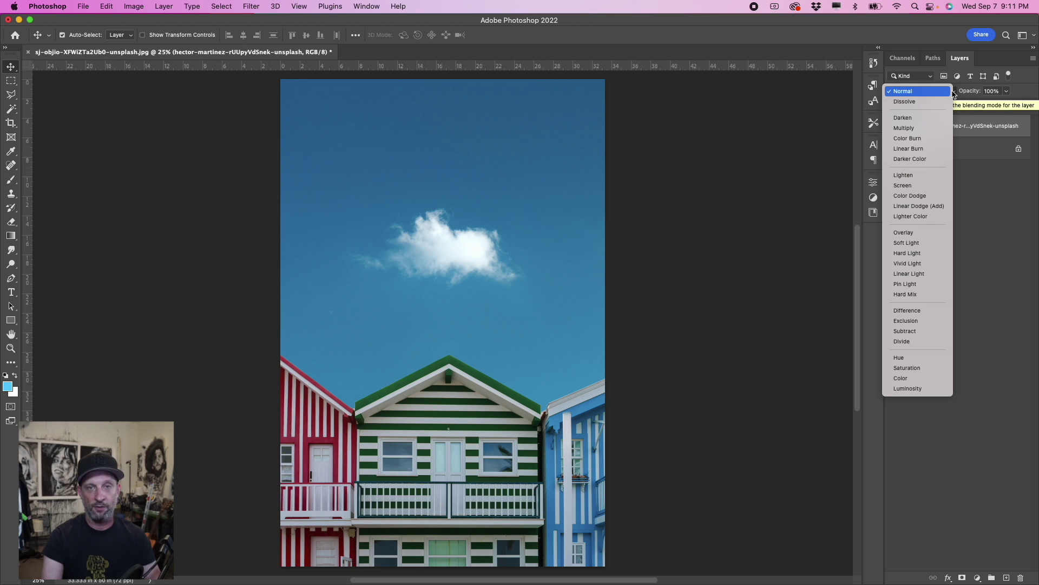
click(921, 232)
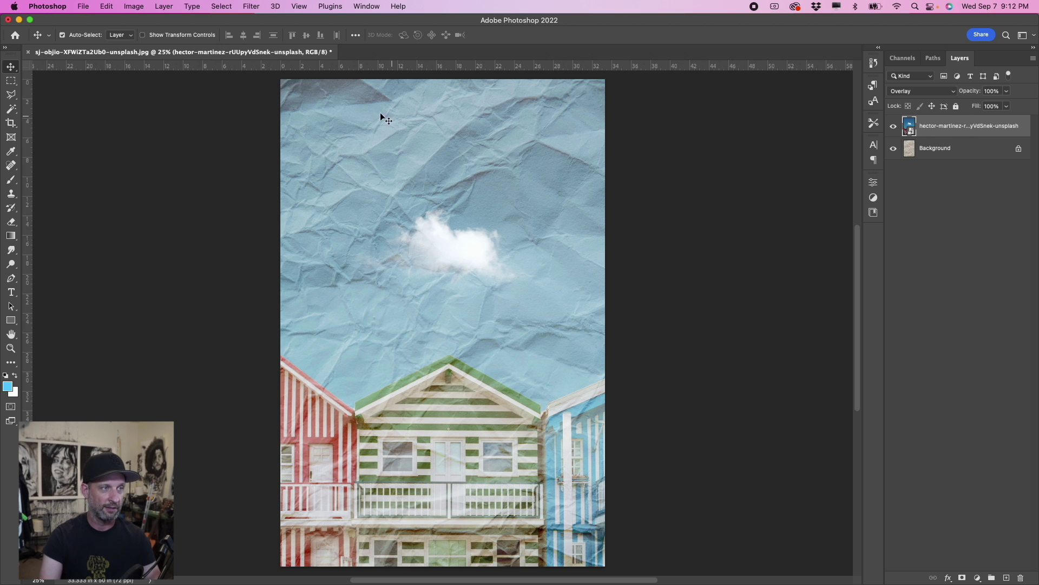
Apply Displace with horizontal and vertical scale 20, using displaced.psd as the map.
click(258, 9)
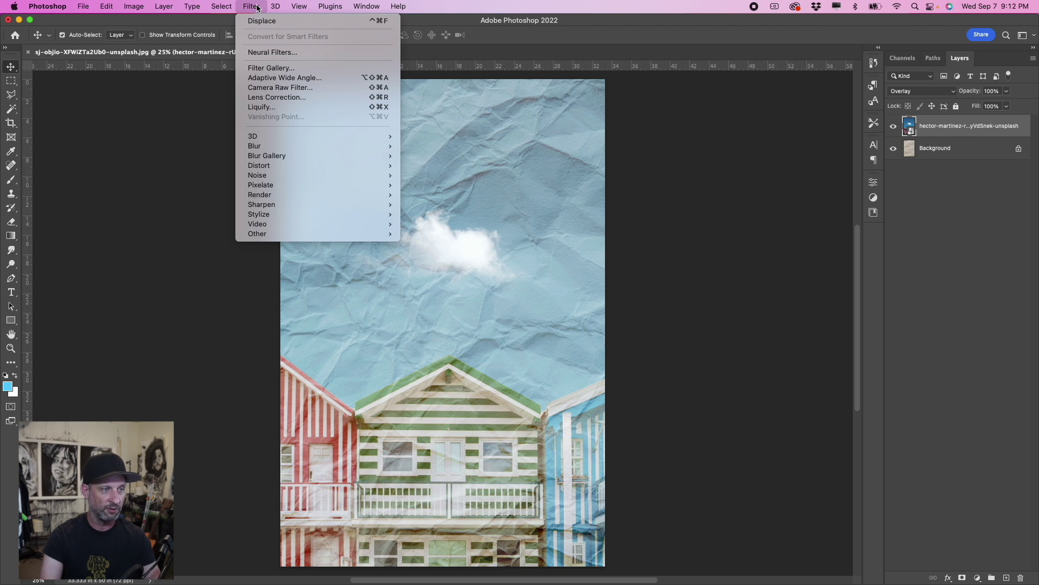
mouse_move(259, 166)
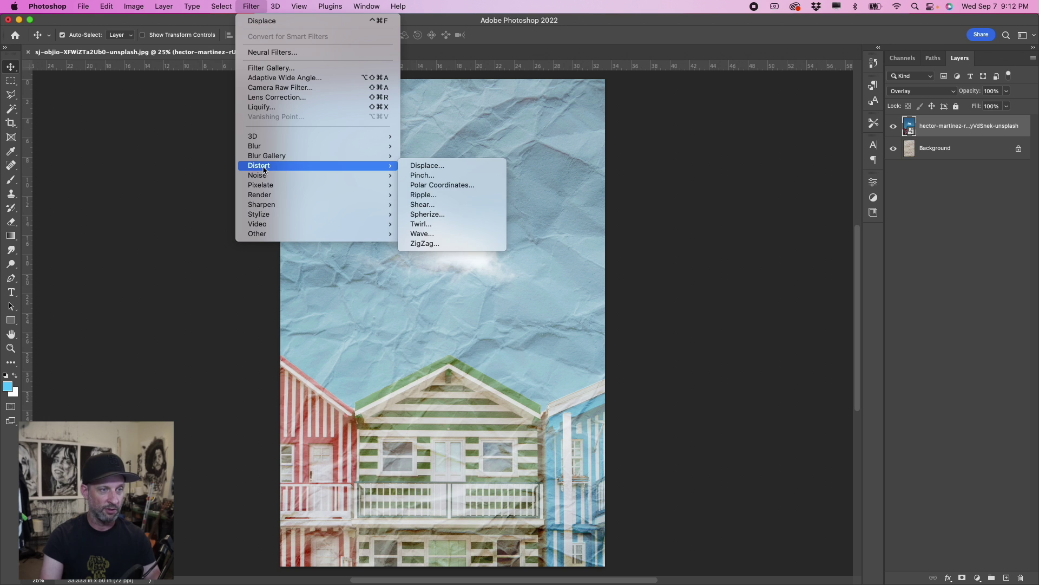
click(432, 166)
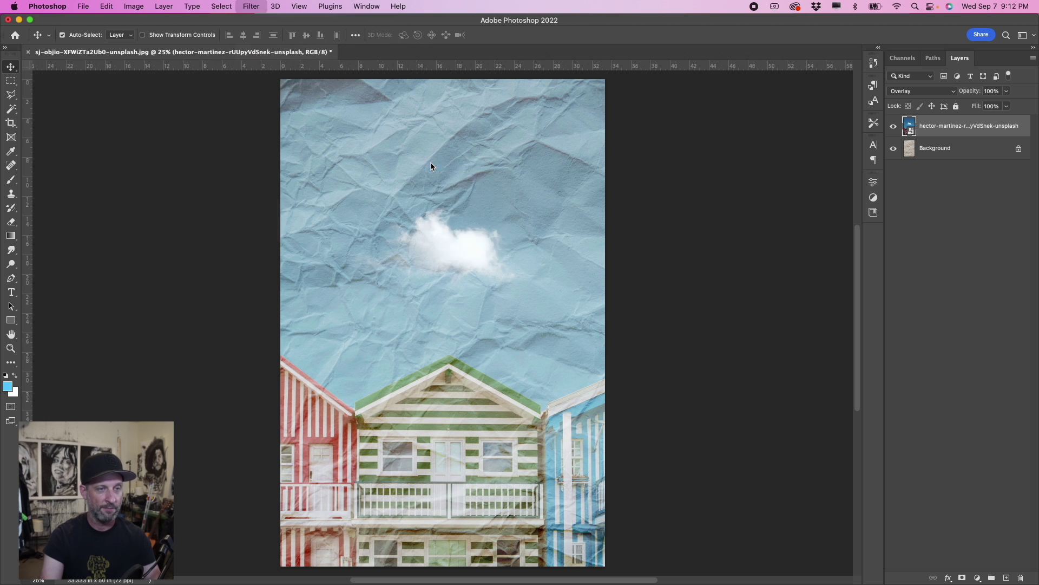
click(514, 187)
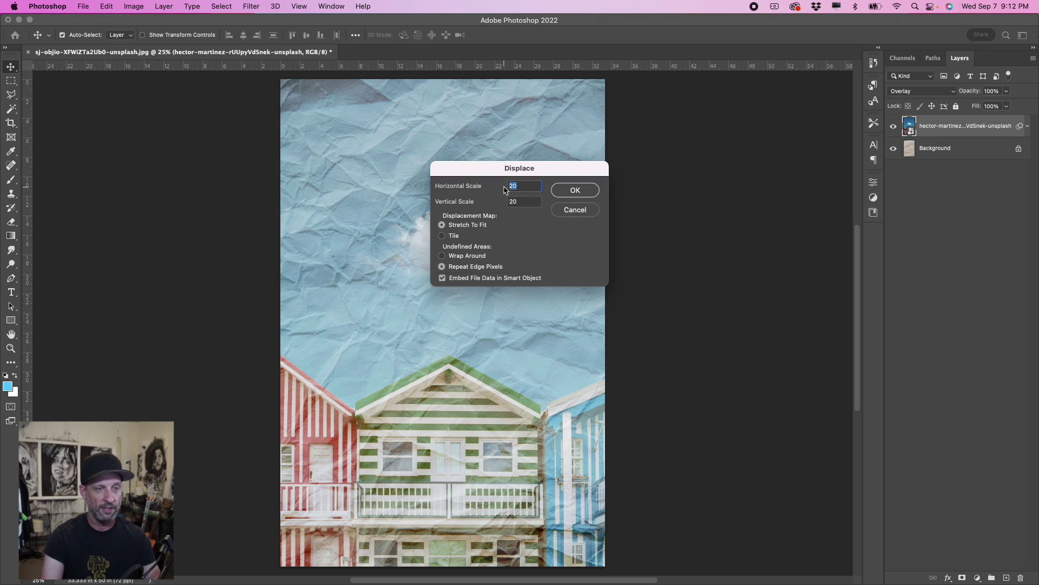
click(521, 202)
click(576, 191)
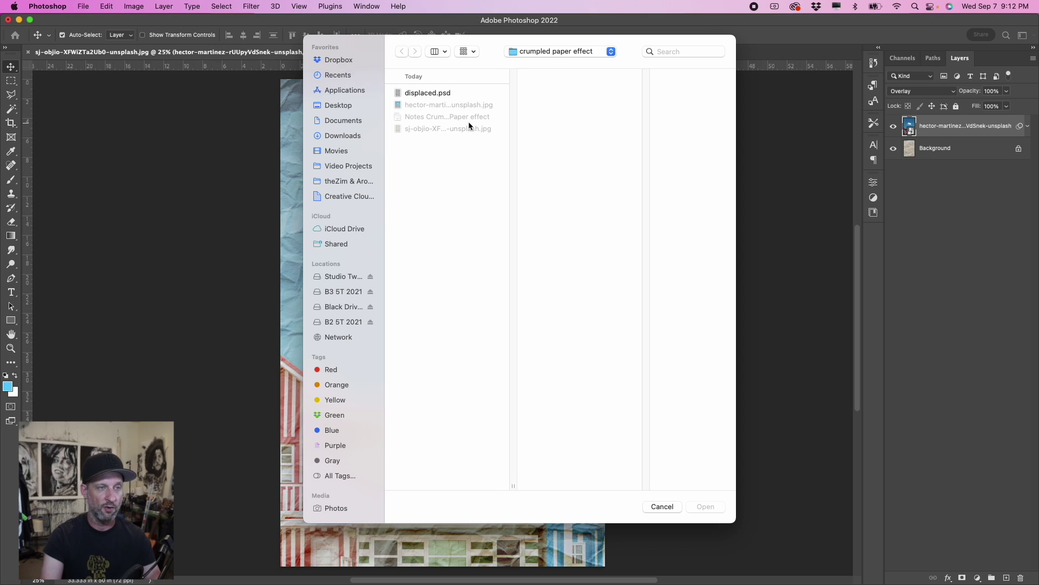
click(431, 95)
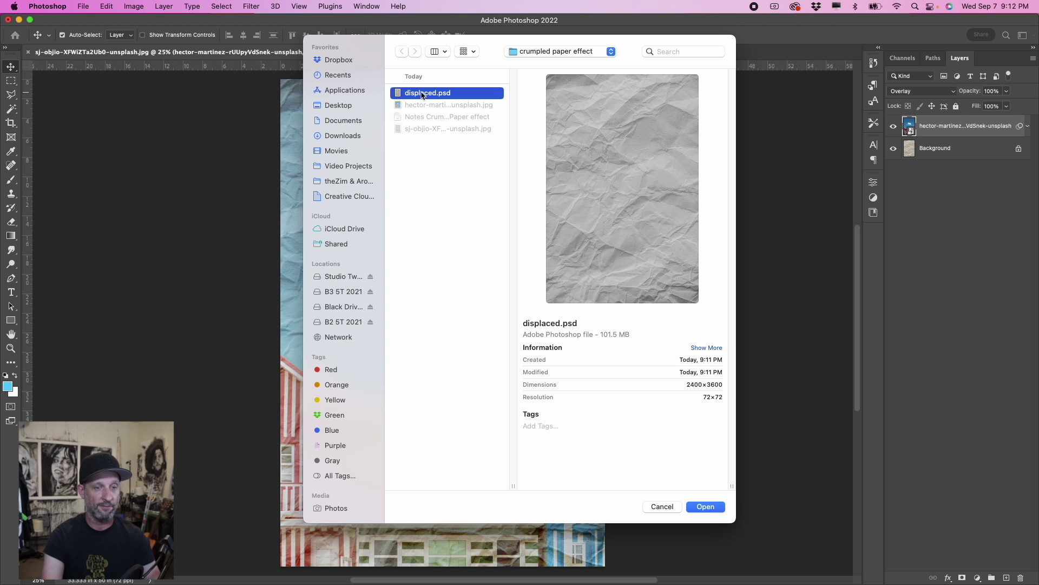
click(705, 506)
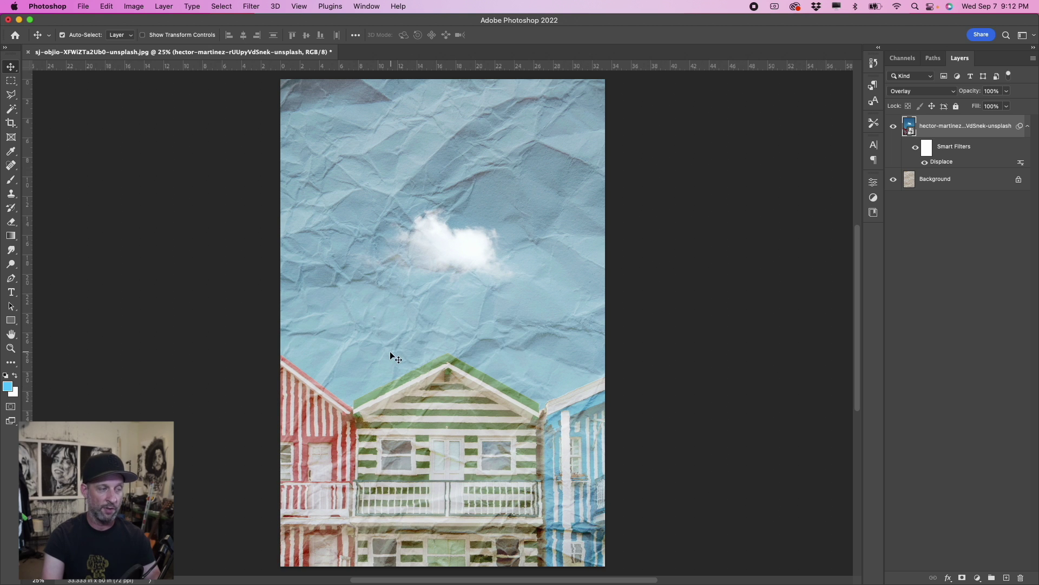
Zoom in on the green roof peak and toggle the Displace smart filter off and back on.
key(z)
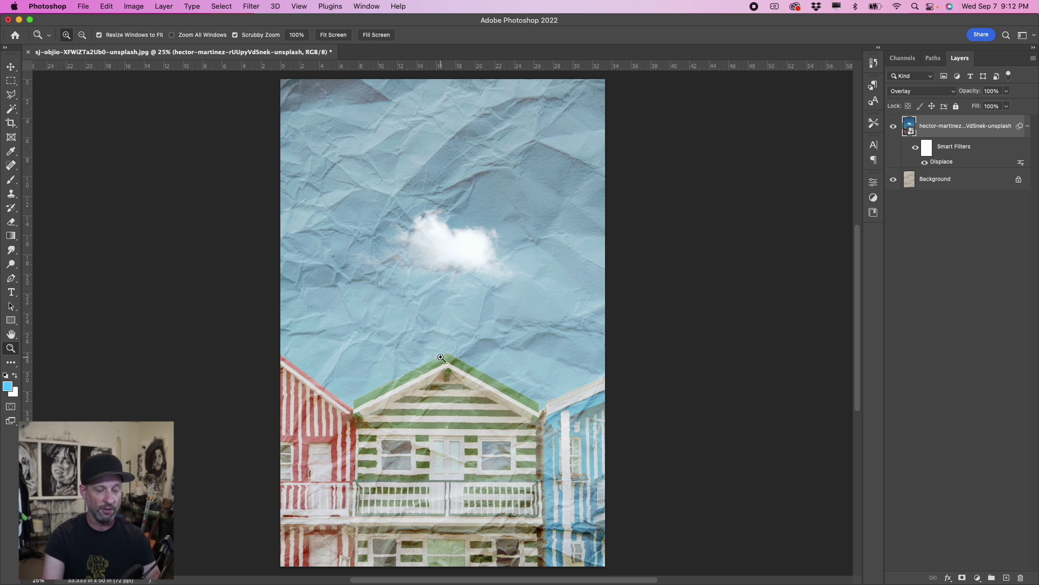
drag(446, 360, 503, 372)
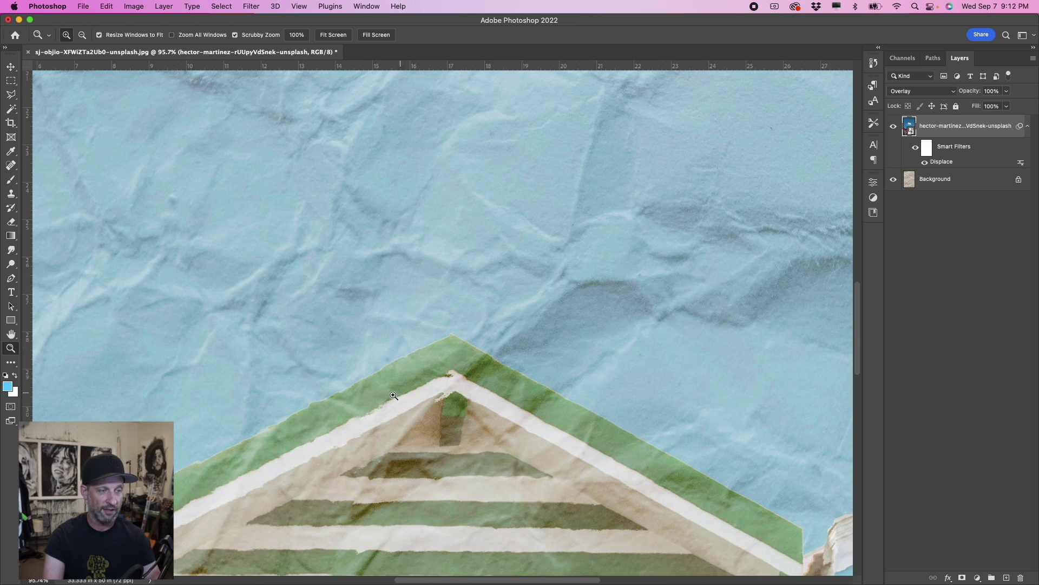
click(10, 66)
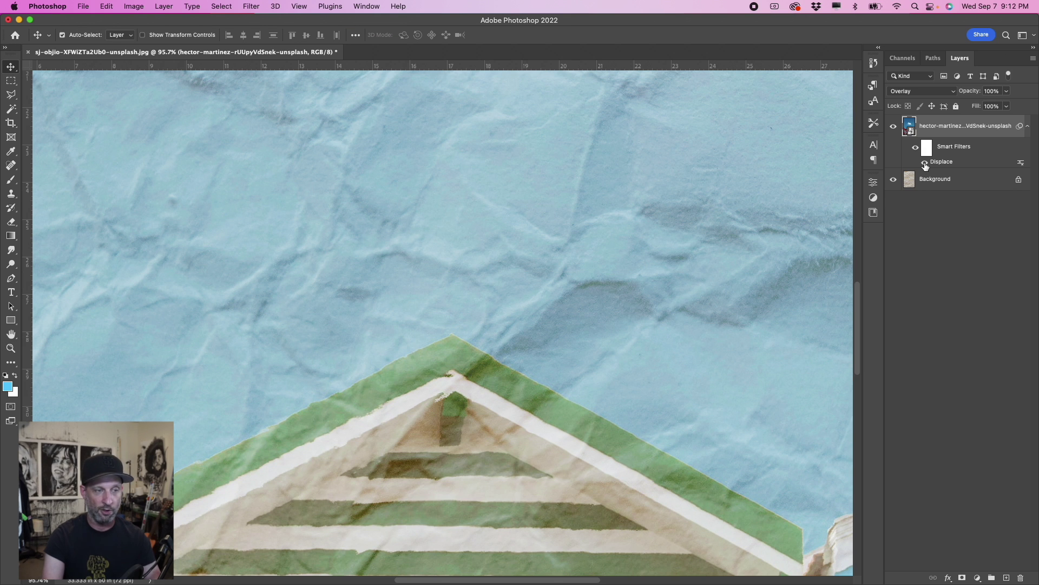
click(925, 164)
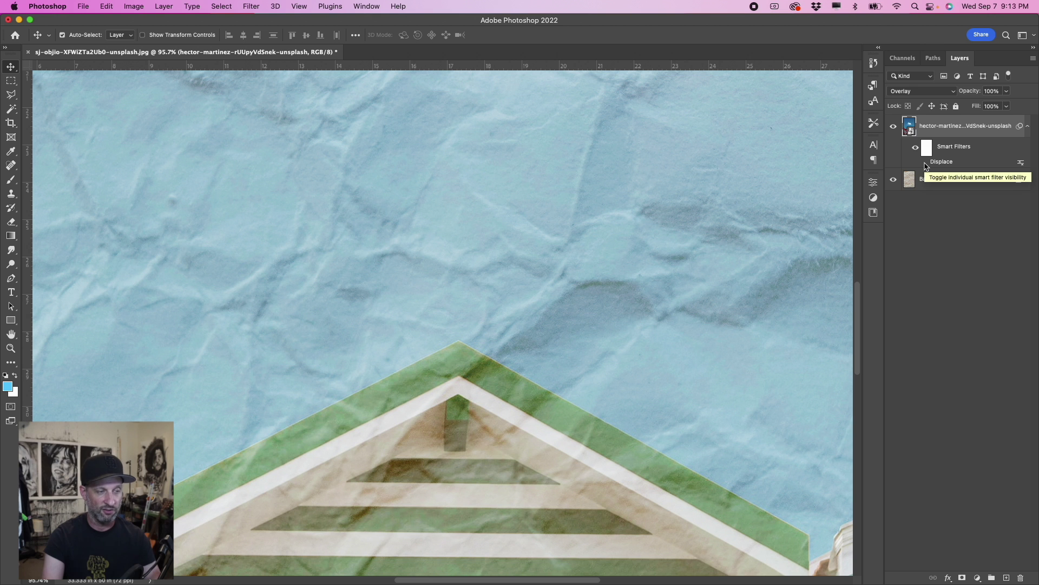
click(925, 163)
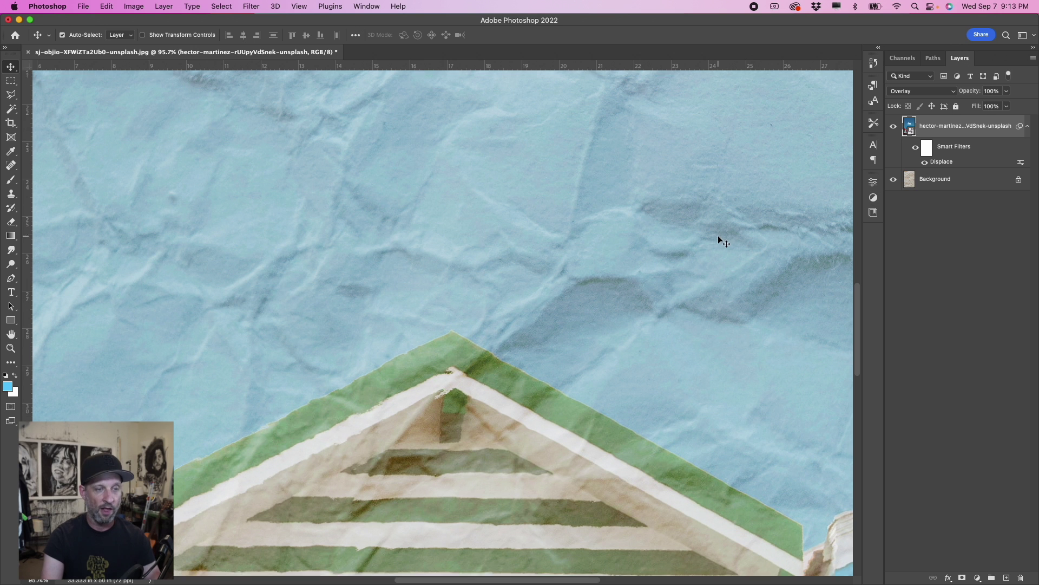
Scroll through the zoomed image to inspect the displaced creases.
scroll(718, 239, down, 2)
scroll(718, 241, down, 4)
scroll(717, 237, down, 2)
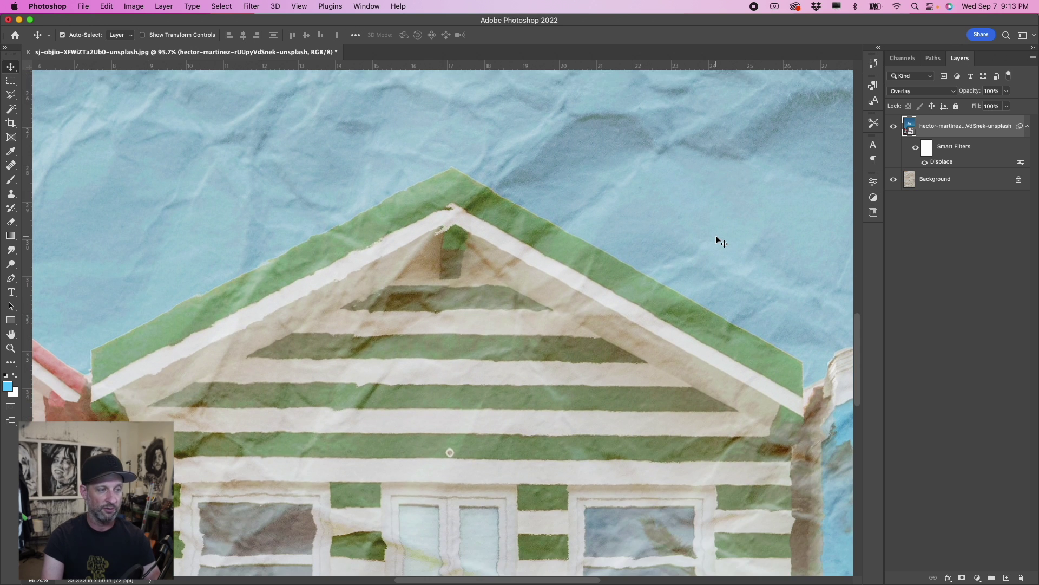
scroll(716, 237, down, 4)
scroll(716, 236, down, 3)
scroll(716, 235, down, 1)
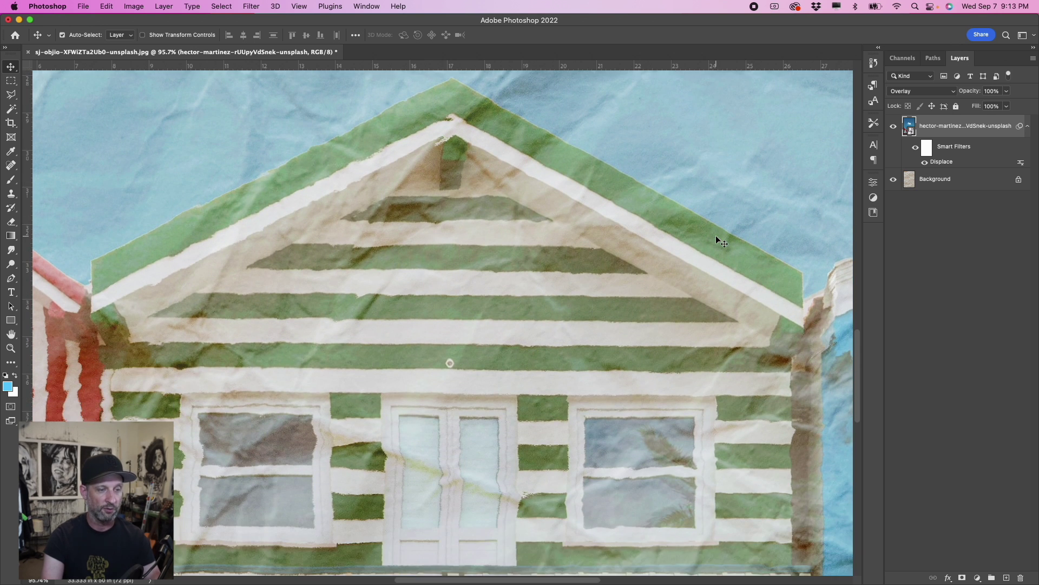
scroll(715, 235, down, 3)
scroll(657, 359, down, 5)
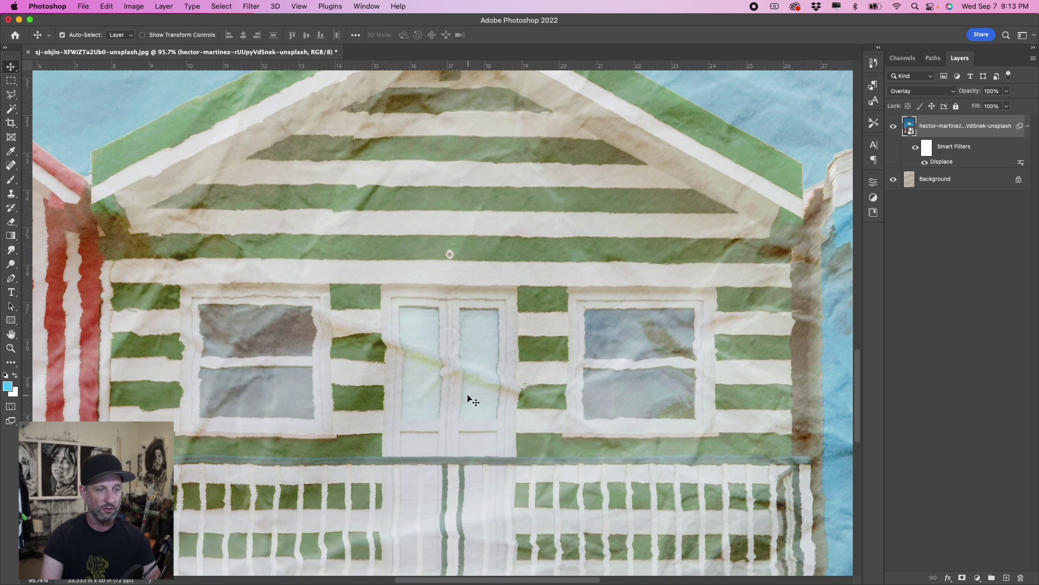
scroll(579, 347, down, 2)
scroll(653, 401, down, 2)
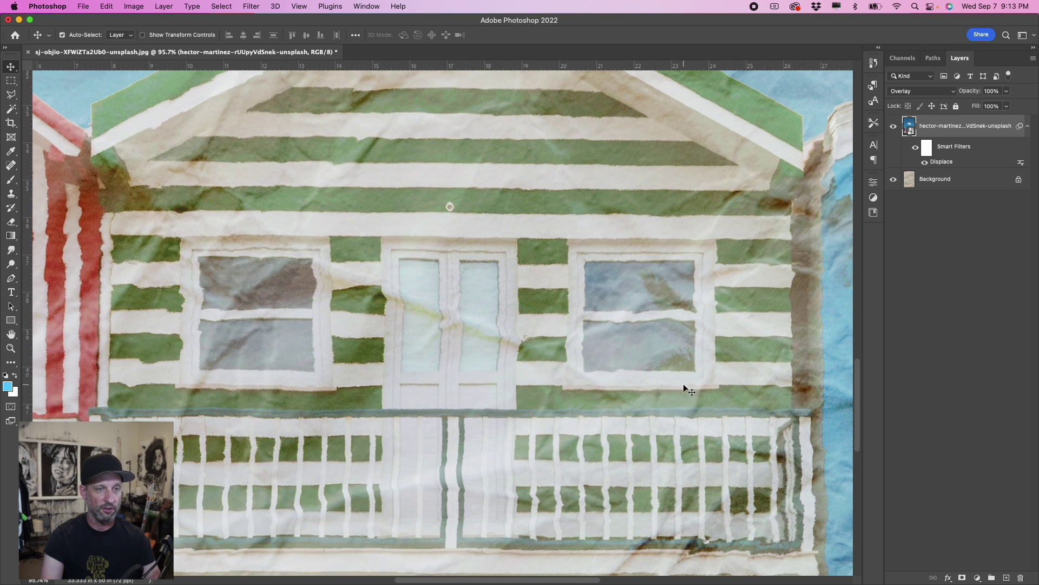
scroll(685, 386, up, 10)
scroll(688, 385, up, 7)
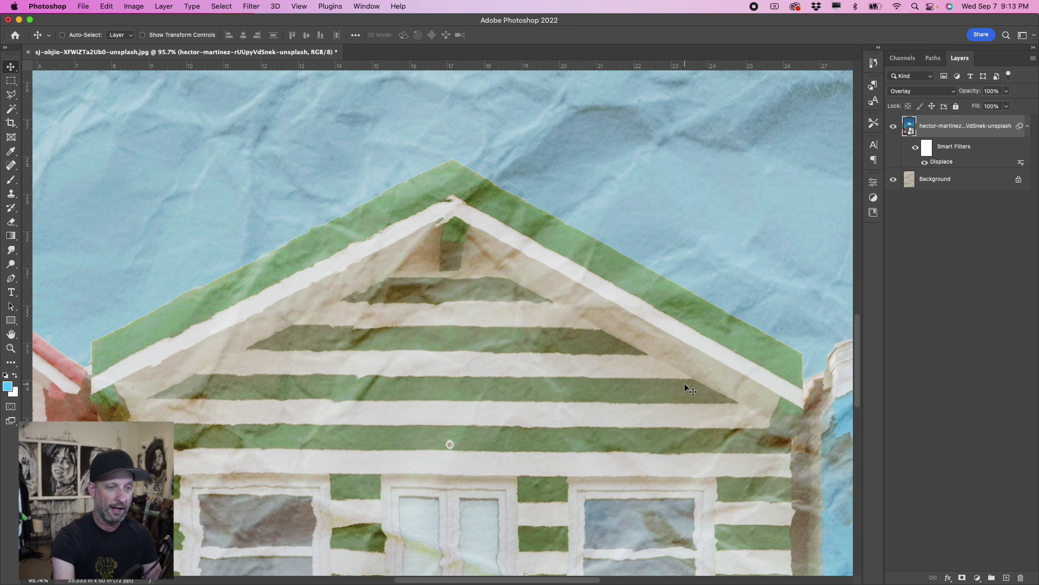
Zoom out and scroll to frame the sky, cloud and houses together.
key(super+minus)
key(super+minus)
key(super+minus)
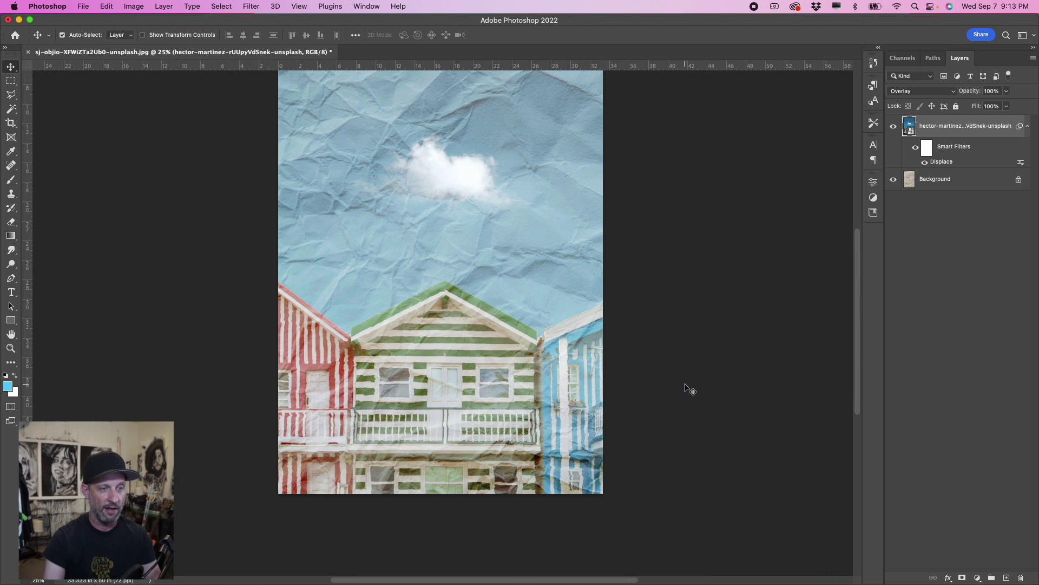
scroll(732, 390, up, 4)
scroll(732, 390, up, 2)
scroll(732, 389, up, 2)
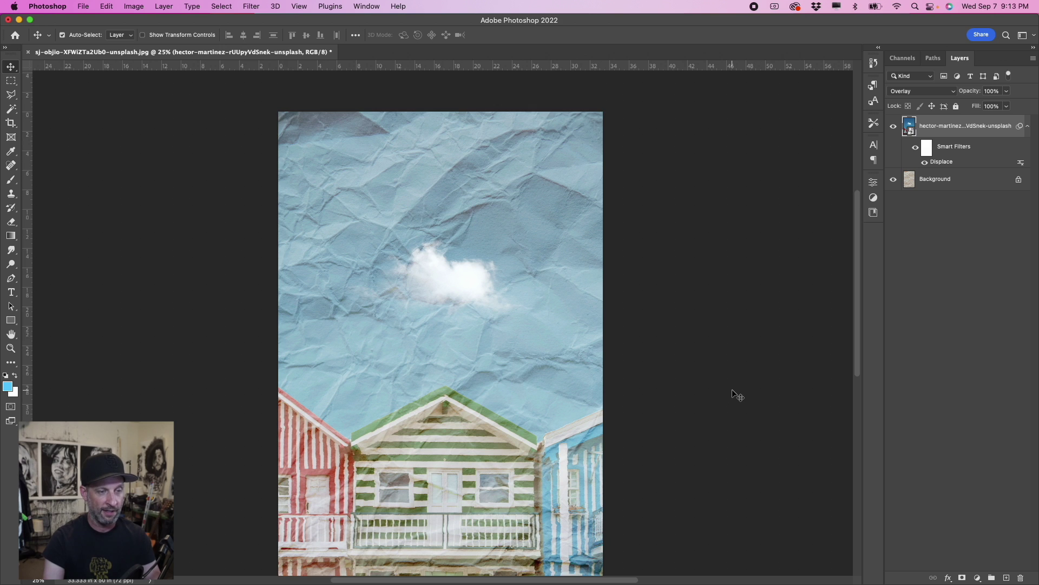
scroll(732, 389, down, 4)
scroll(730, 389, up, 1)
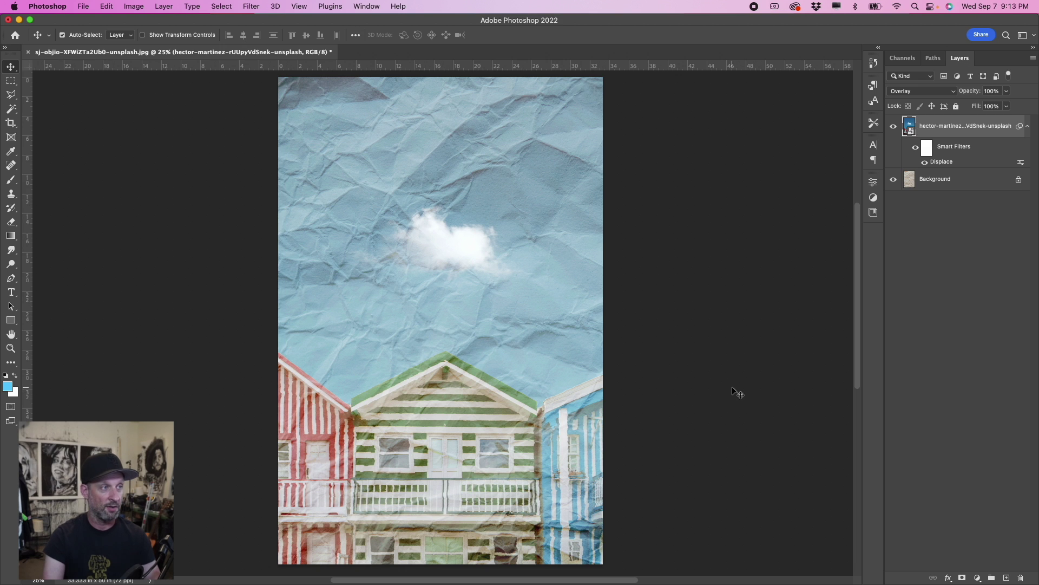
Export the composite via Export As as a JPG named 'crumpled house'.
click(83, 7)
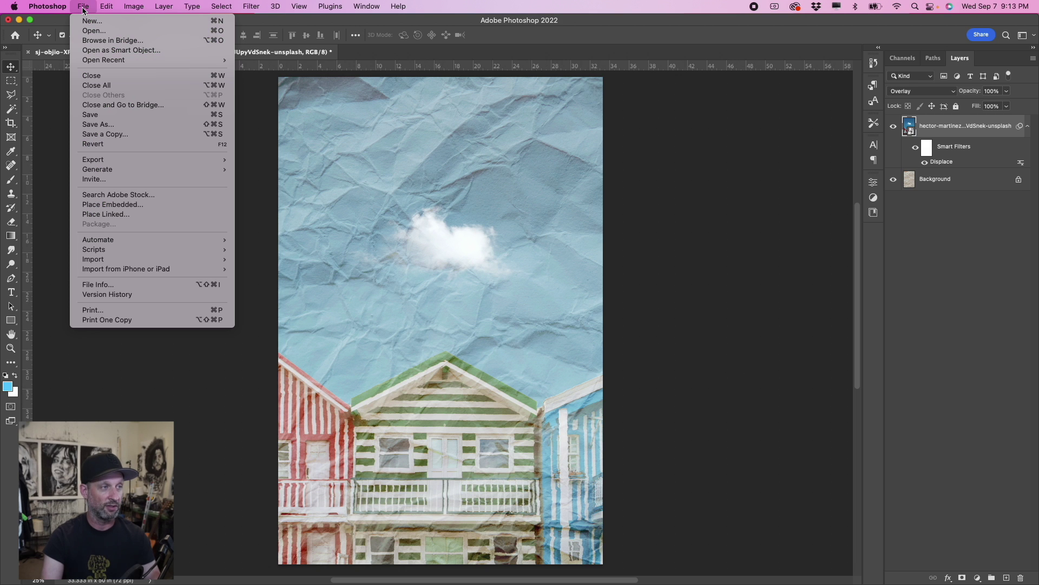
mouse_move(94, 159)
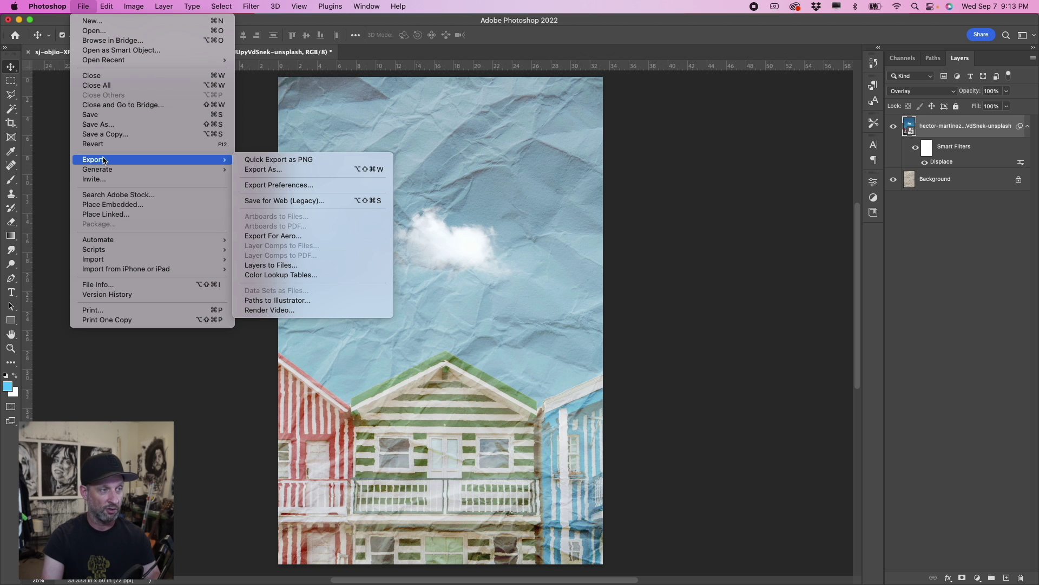
click(260, 170)
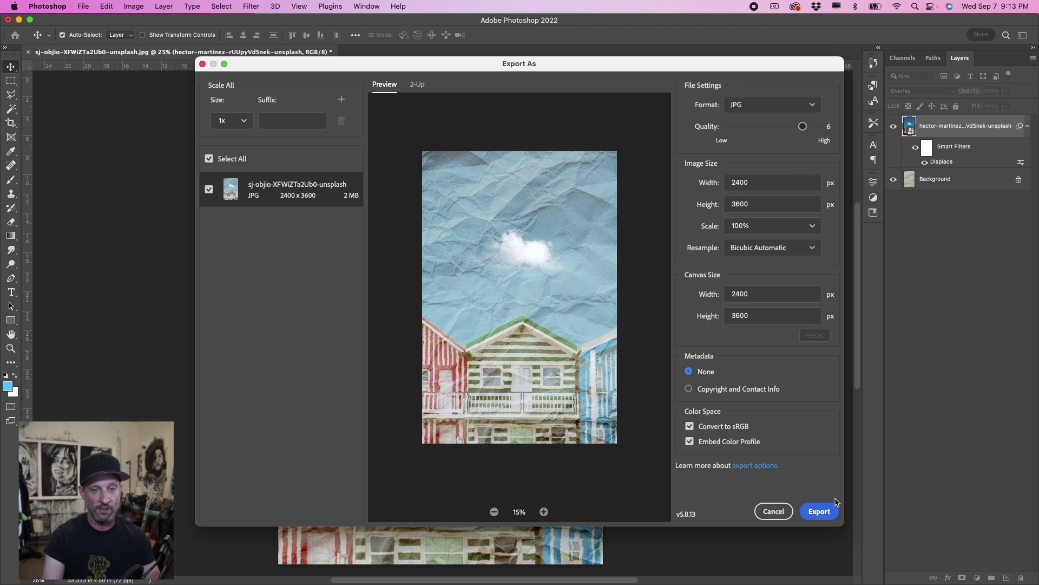
click(819, 511)
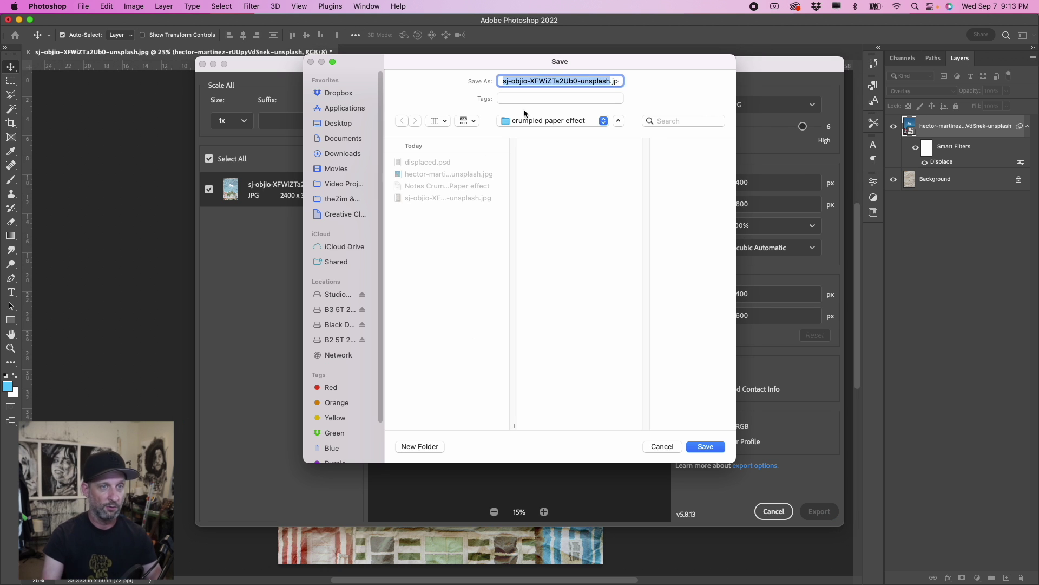
text(crum)
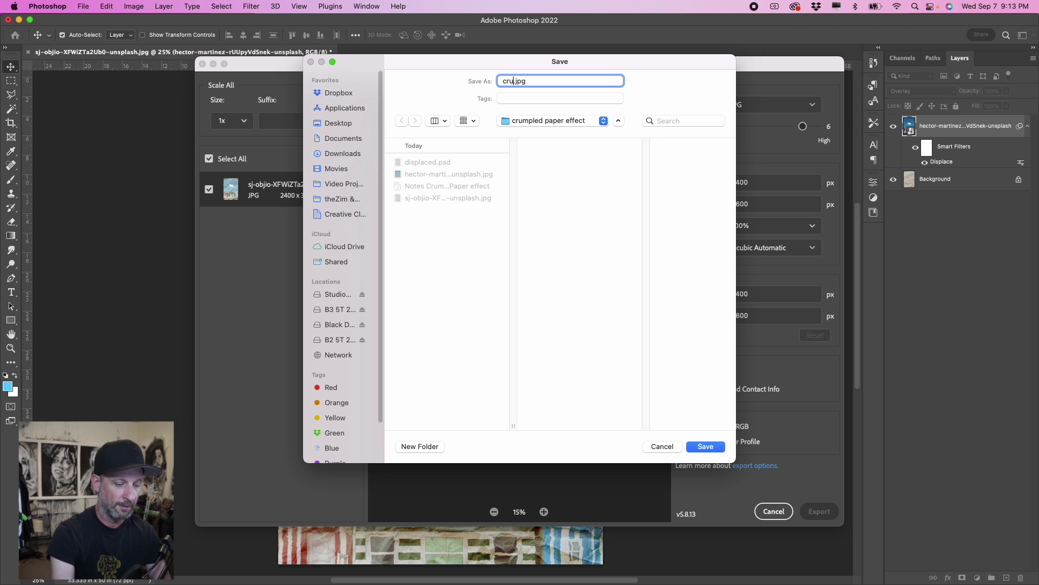
text(pled house)
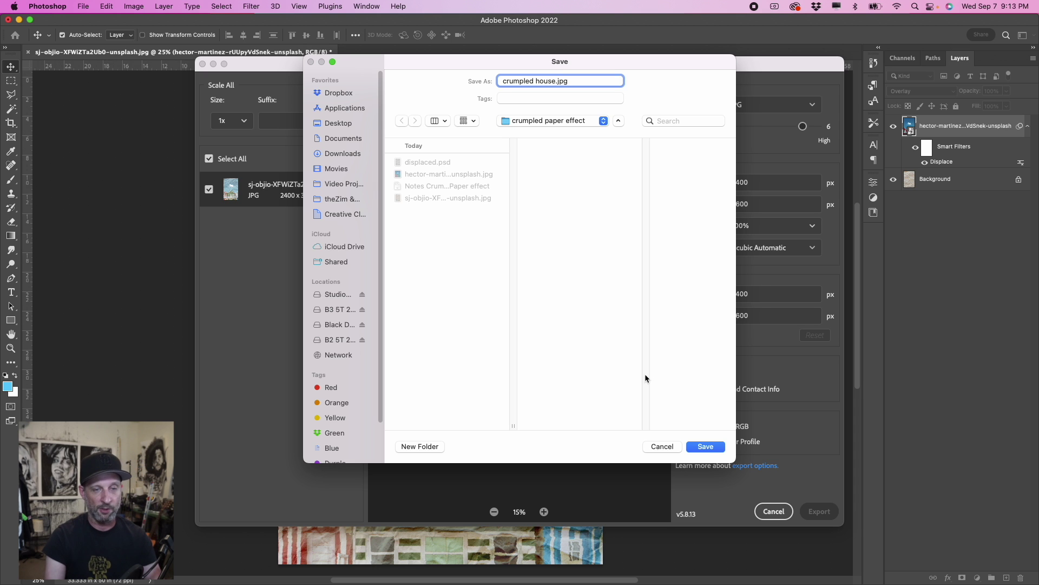
click(706, 448)
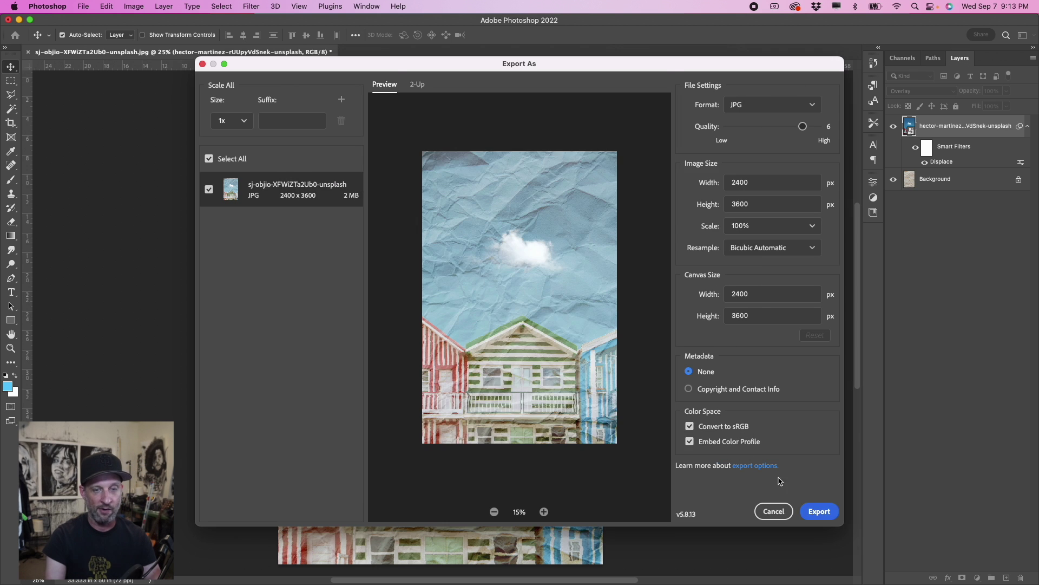
click(803, 510)
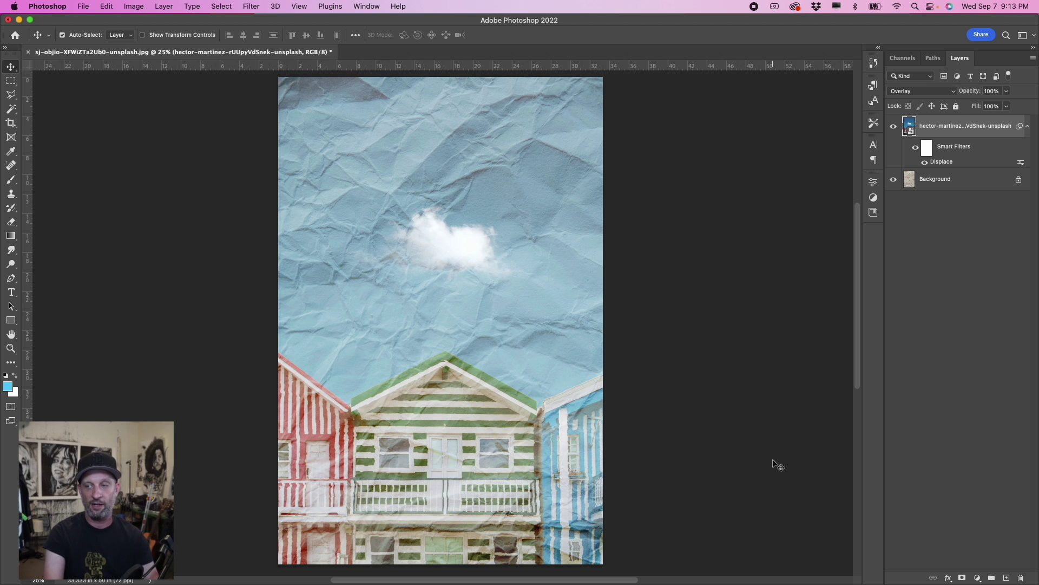